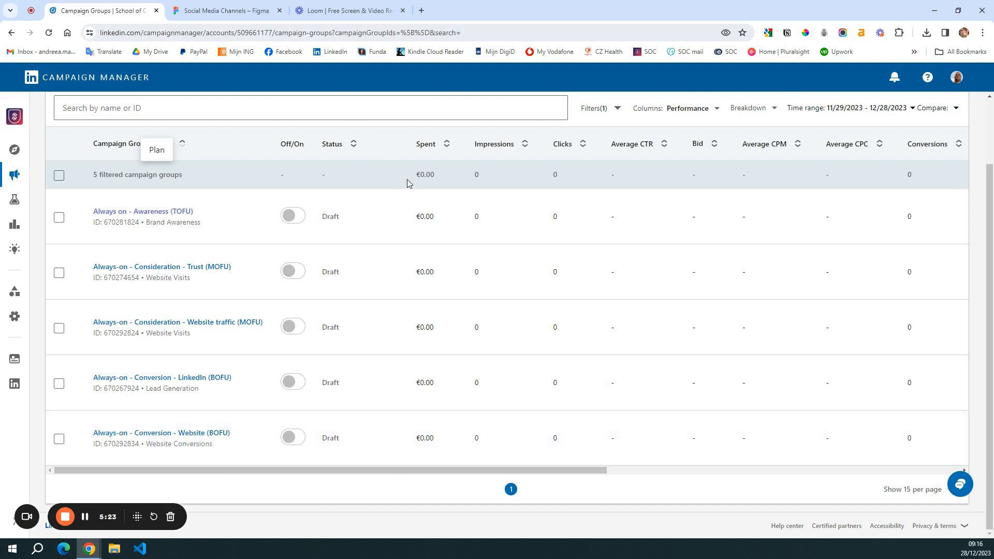
- Start a new campaign inside the "Always-on - Consideration - Website traffic (MOFU)" campaign group
{"action": "scroll", "coordinate": [407, 182], "scroll_direction": "up", "scroll_amount": 2}
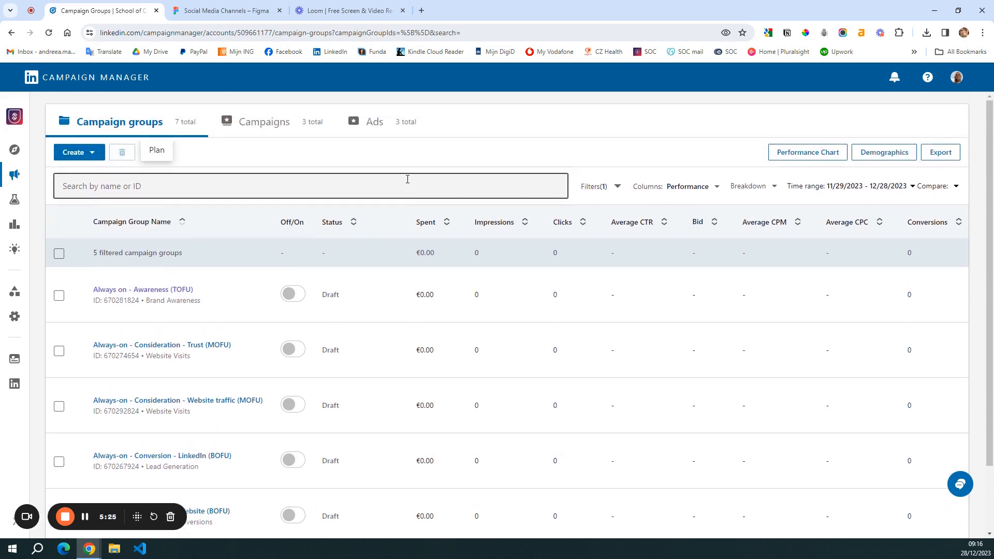
{"action": "scroll", "coordinate": [408, 179], "scroll_direction": "down", "scroll_amount": 2}
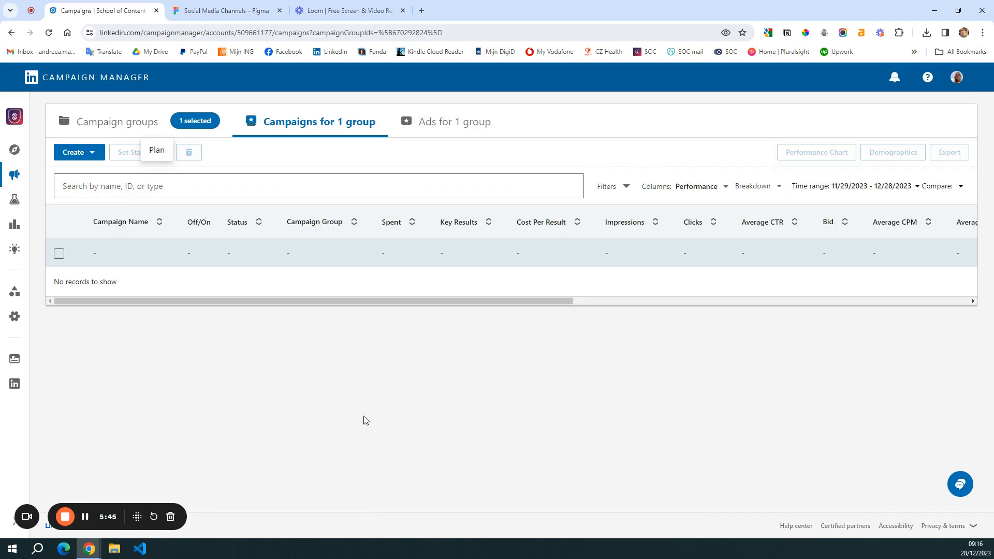
{"action": "left_click", "coordinate": [108, 128]}
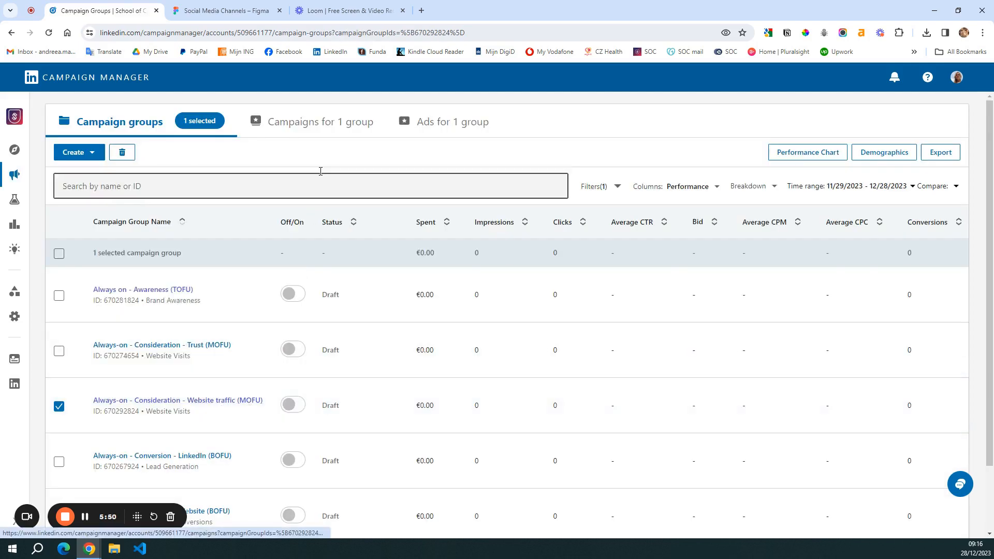
{"action": "left_click", "coordinate": [313, 122]}
{"action": "left_click", "coordinate": [77, 152]}
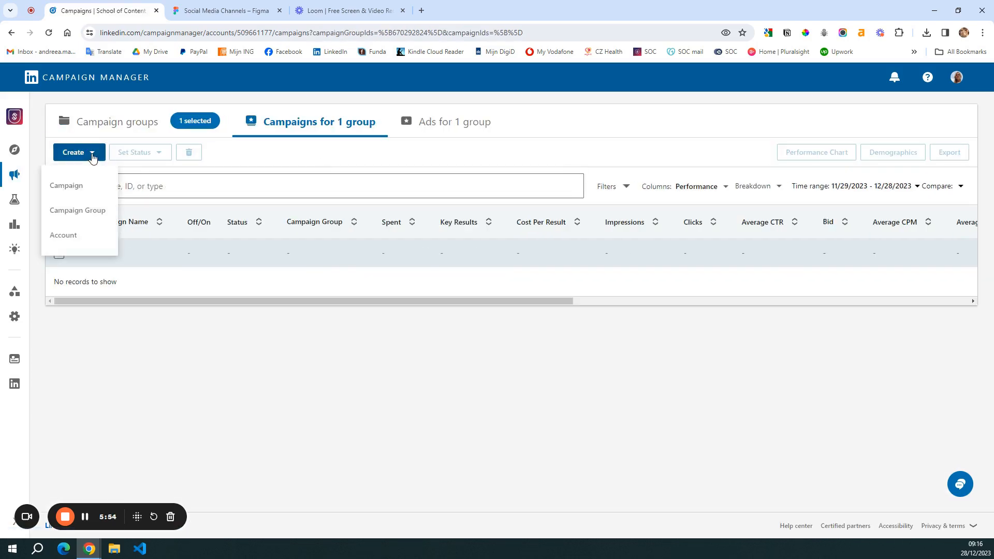
{"action": "left_click", "coordinate": [85, 191]}
- Name the new campaign "Consideration - Website traffic"
{"action": "left_click_drag", "start_coordinate": [355, 229], "coordinate": [210, 226]}
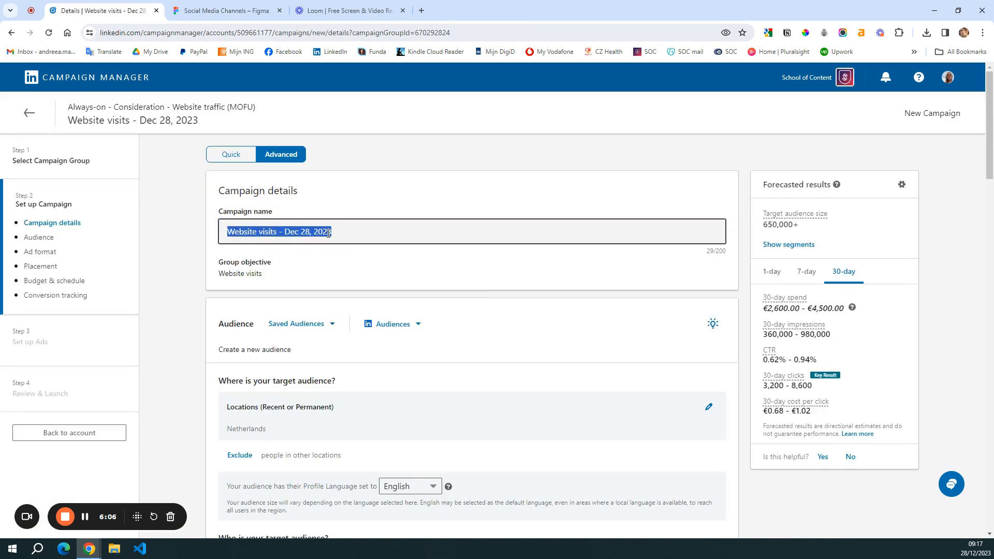
{"action": "type", "text": "Considerti=="}
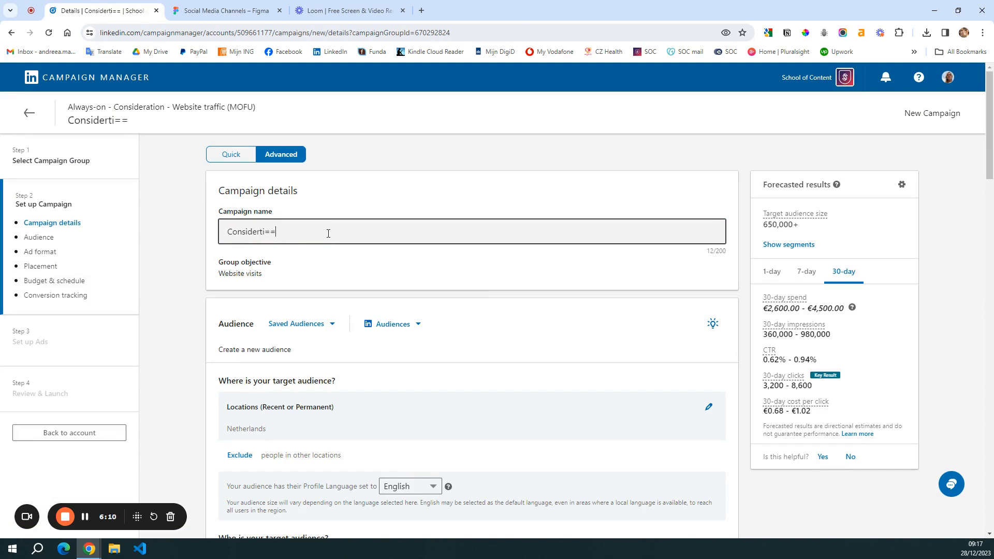
{"action": "key", "text": "BackSpace"}
{"action": "key", "text": "BackSpace"}
{"action": "type", "text": "ation - Website t"}
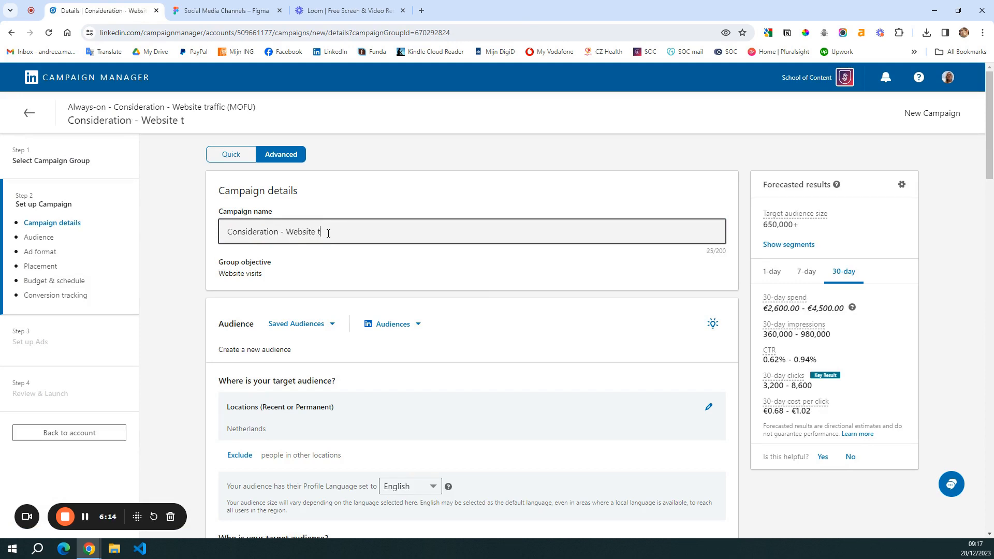
{"action": "type", "text": "raffic"}
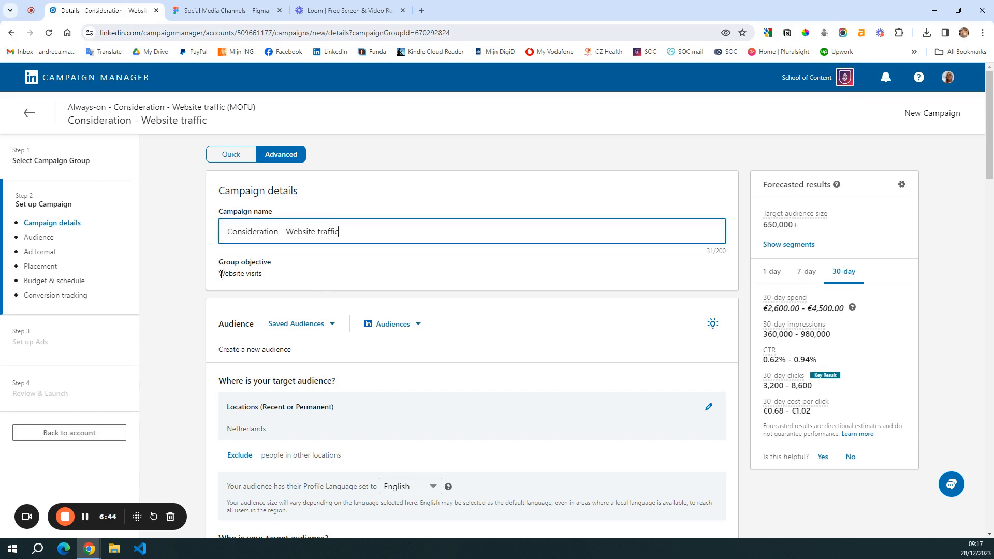
- Review the campaign's group objective, the saved audiences on offer and the target audience settings
{"action": "left_click_drag", "start_coordinate": [221, 275], "coordinate": [280, 275]}
{"action": "left_click", "coordinate": [179, 307]}
{"action": "scroll", "coordinate": [178, 307], "scroll_direction": "down", "scroll_amount": 1}
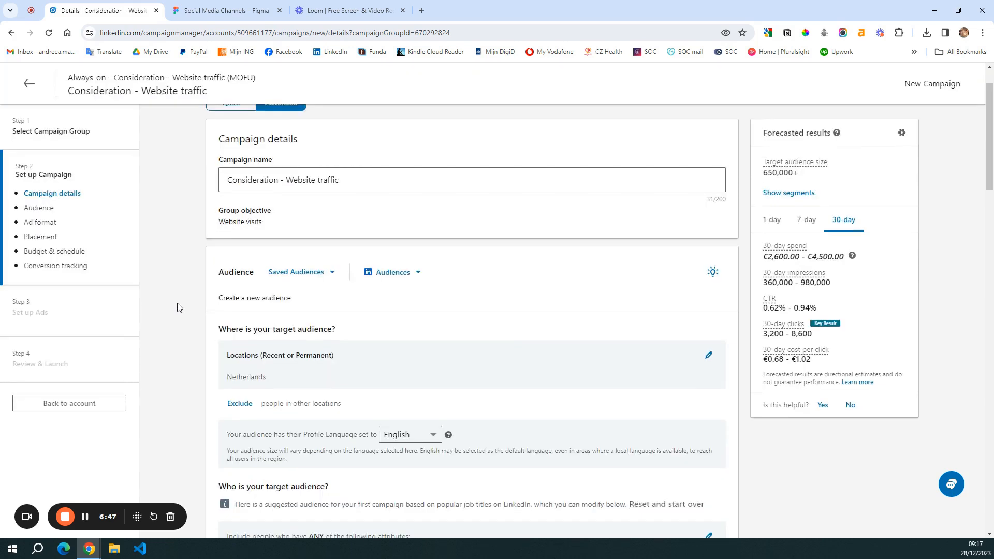
{"action": "scroll", "coordinate": [178, 307], "scroll_direction": "down", "scroll_amount": 1}
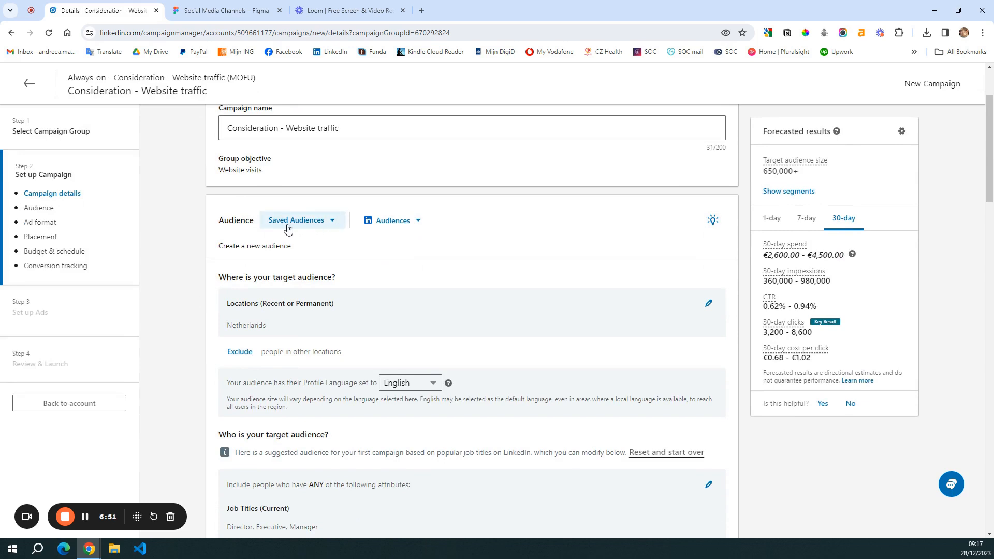
{"action": "left_click", "coordinate": [334, 226]}
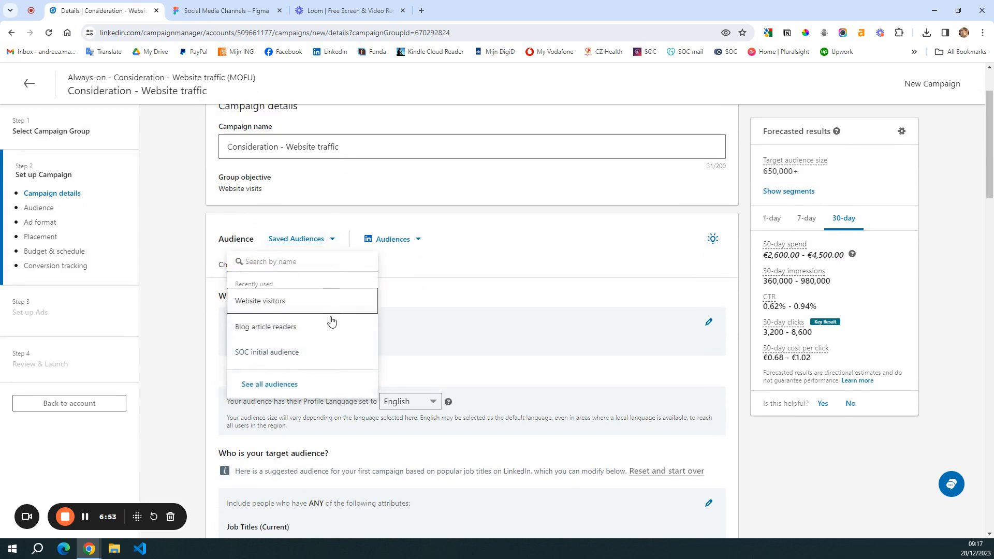
{"action": "scroll", "coordinate": [349, 316], "scroll_direction": "down", "scroll_amount": 1}
{"action": "scroll", "coordinate": [349, 317], "scroll_direction": "down", "scroll_amount": 1}
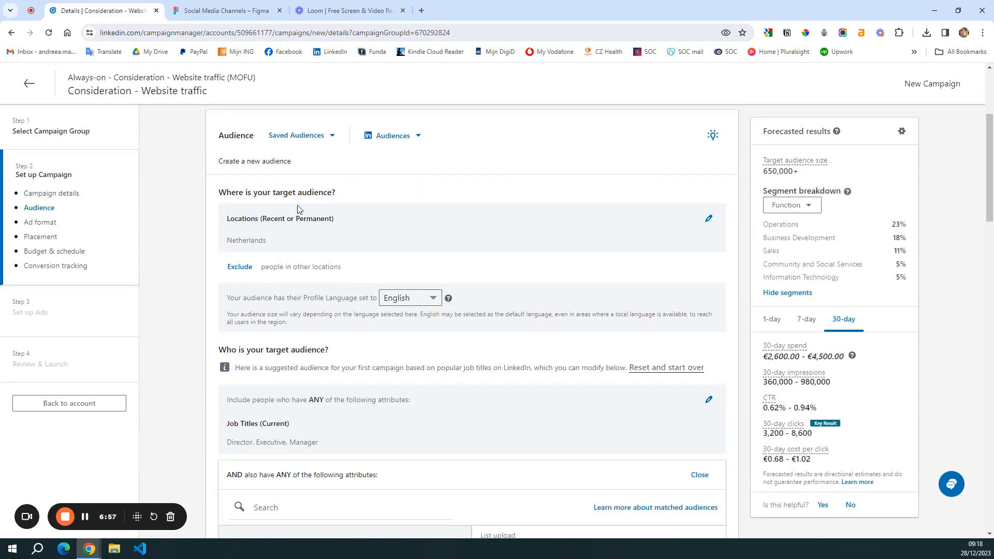
{"action": "scroll", "coordinate": [298, 208], "scroll_direction": "down", "scroll_amount": 5}
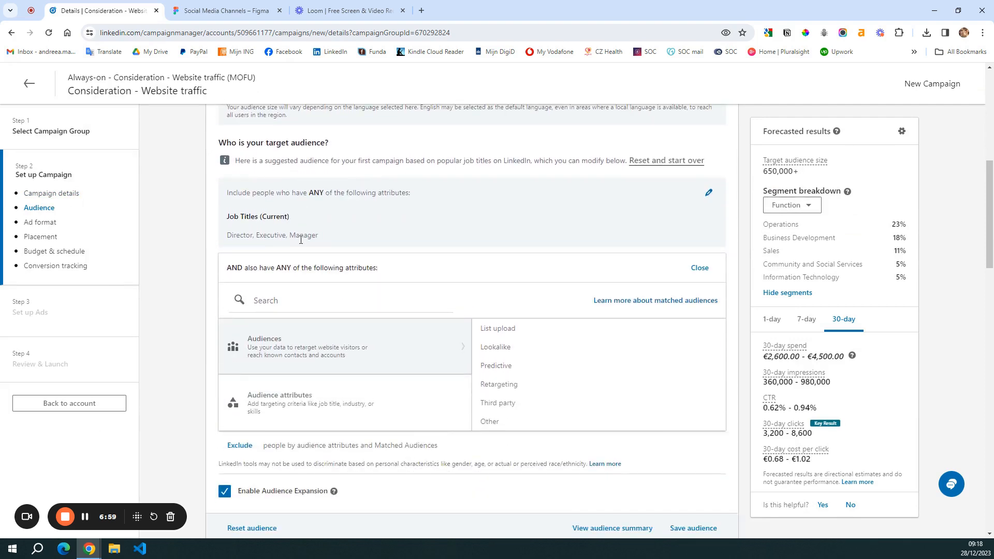
{"action": "scroll", "coordinate": [301, 240], "scroll_direction": "up", "scroll_amount": 3}
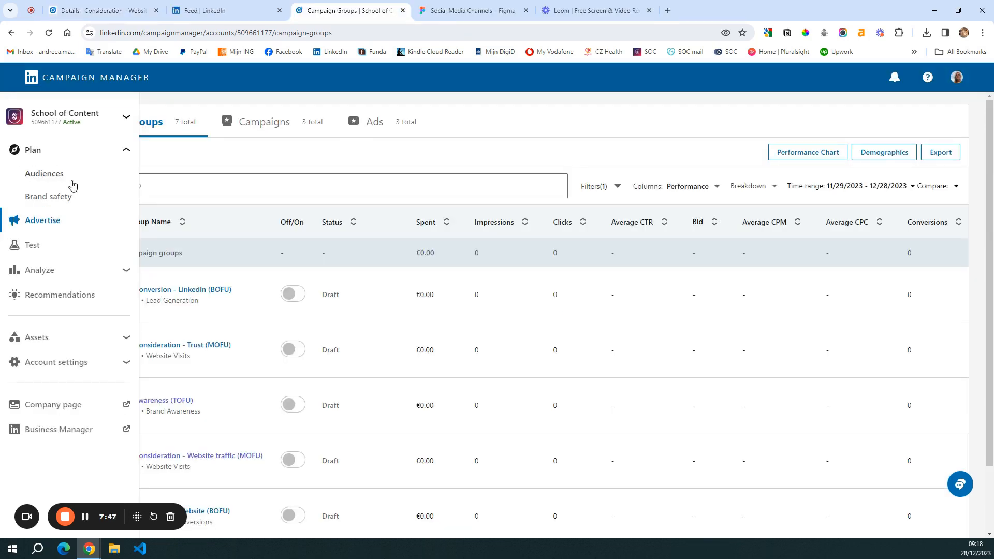
- Open the account's audiences and examine the list upload, retargeting and other options for creating a matched audience
{"action": "left_click", "coordinate": [44, 173]}
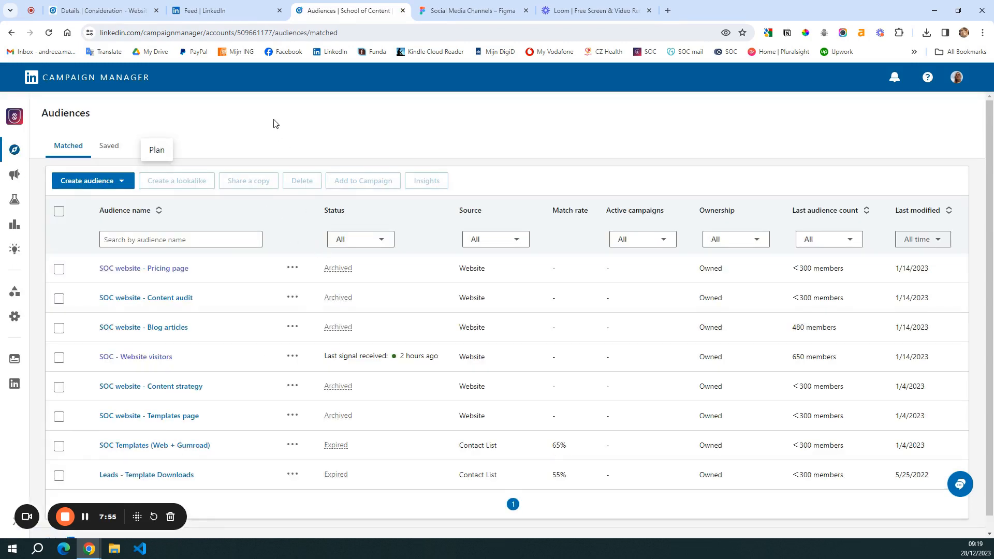
{"action": "left_click", "coordinate": [119, 183]}
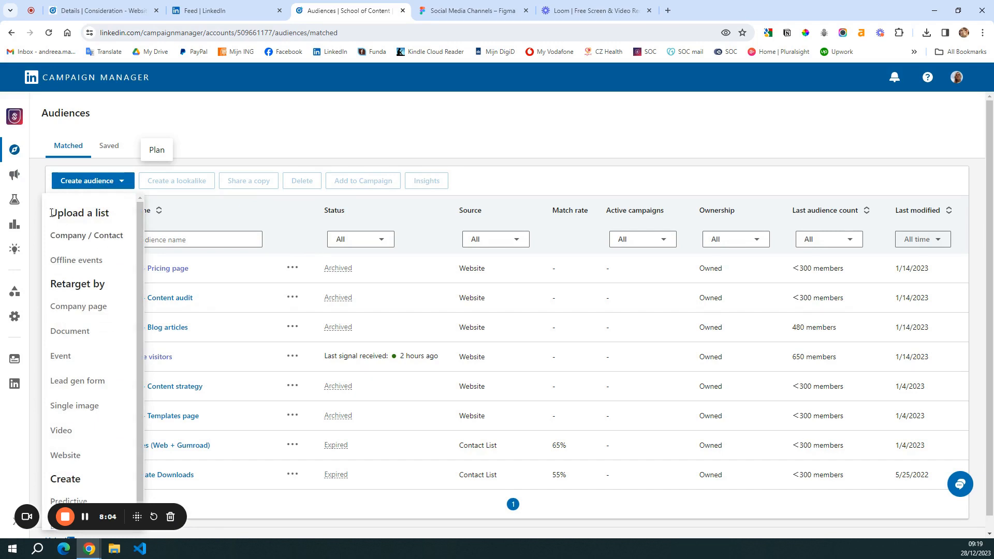
{"action": "left_click", "coordinate": [306, 362]}
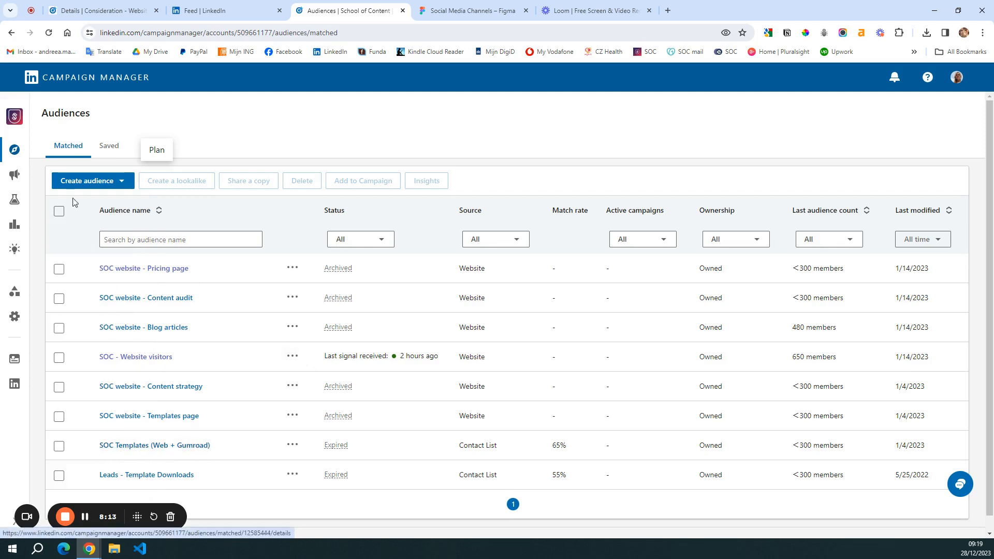
{"action": "left_click", "coordinate": [119, 184]}
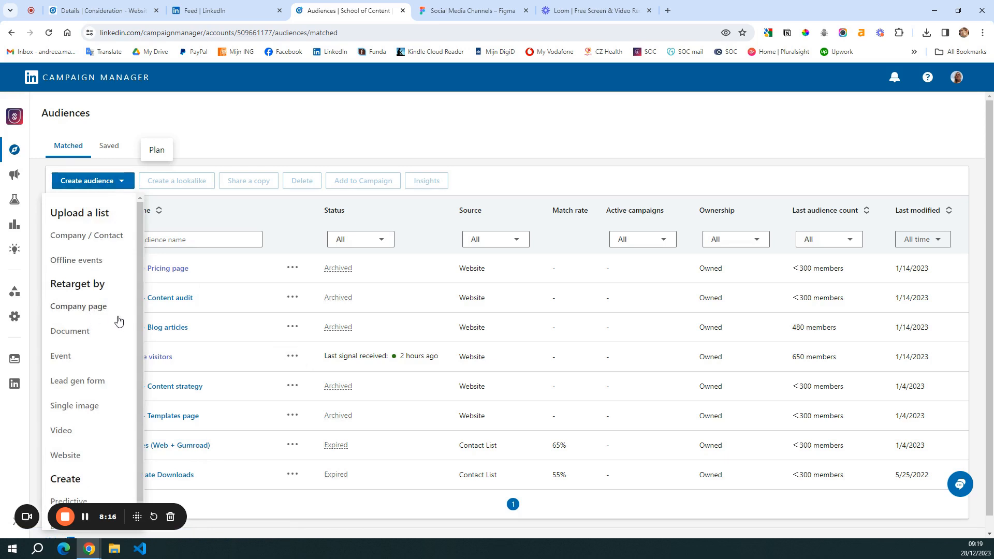
{"action": "scroll", "coordinate": [113, 311], "scroll_direction": "down", "scroll_amount": 1}
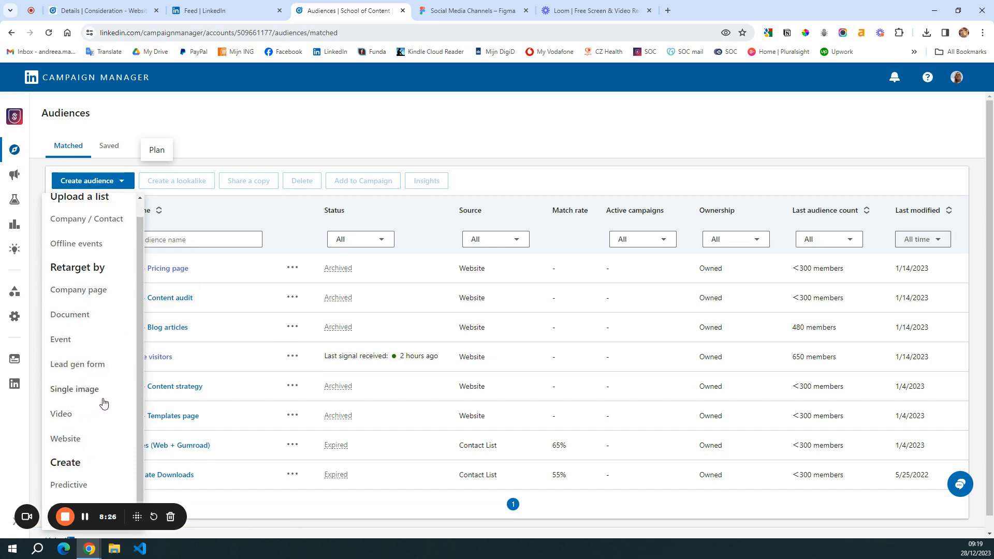
{"action": "scroll", "coordinate": [130, 373], "scroll_direction": "up", "scroll_amount": 1}
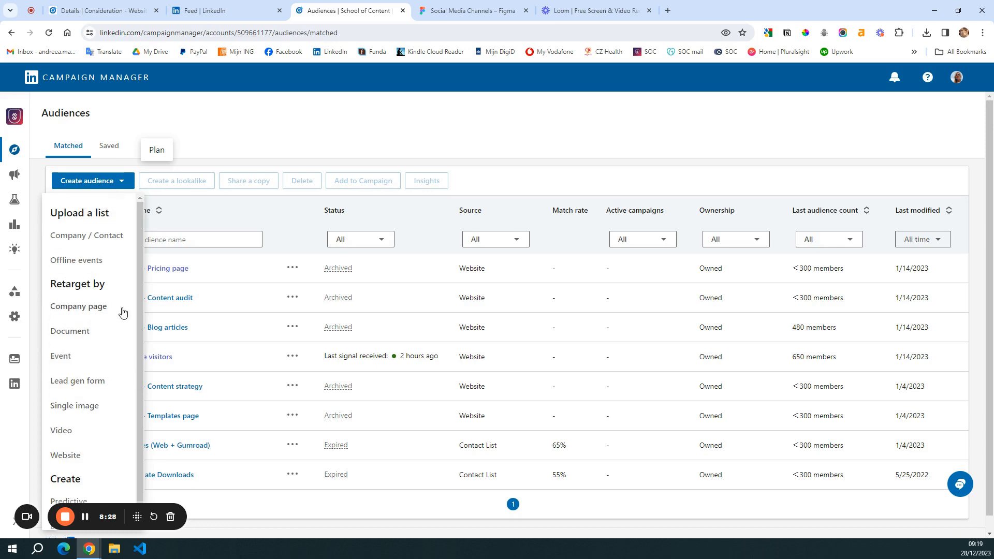
{"action": "left_click", "coordinate": [267, 123]}
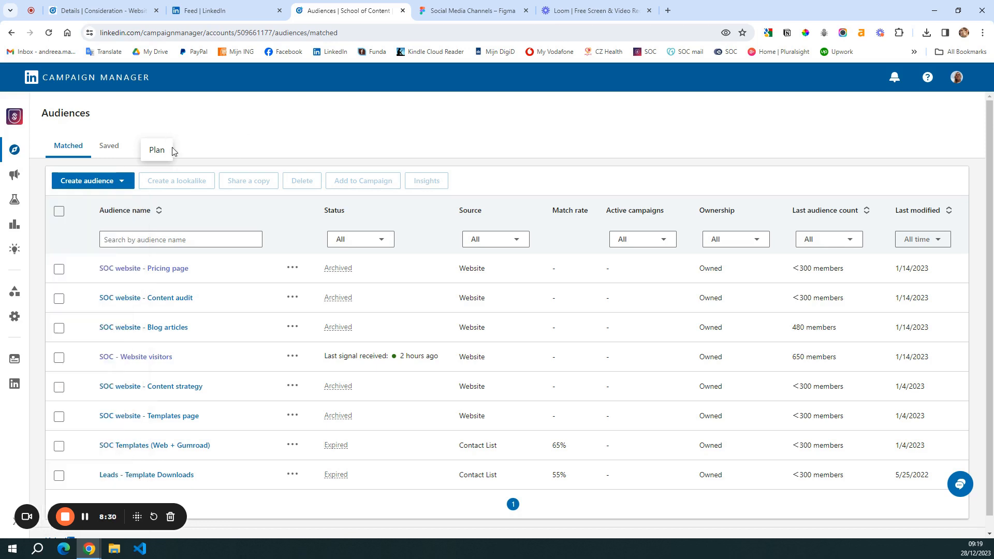
- Start a new saved audience and review its potential reach and target location
{"action": "left_click", "coordinate": [110, 149]}
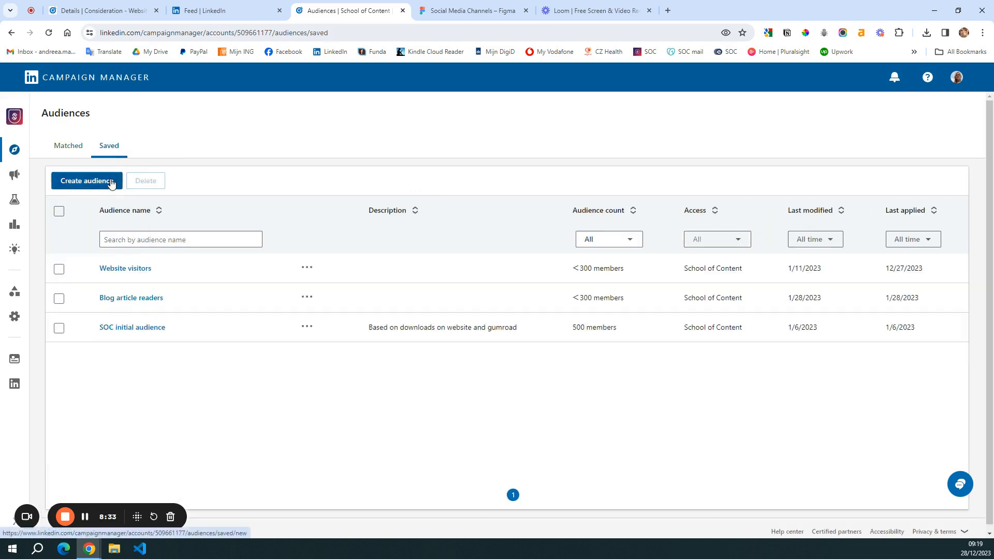
{"action": "left_click", "coordinate": [111, 182]}
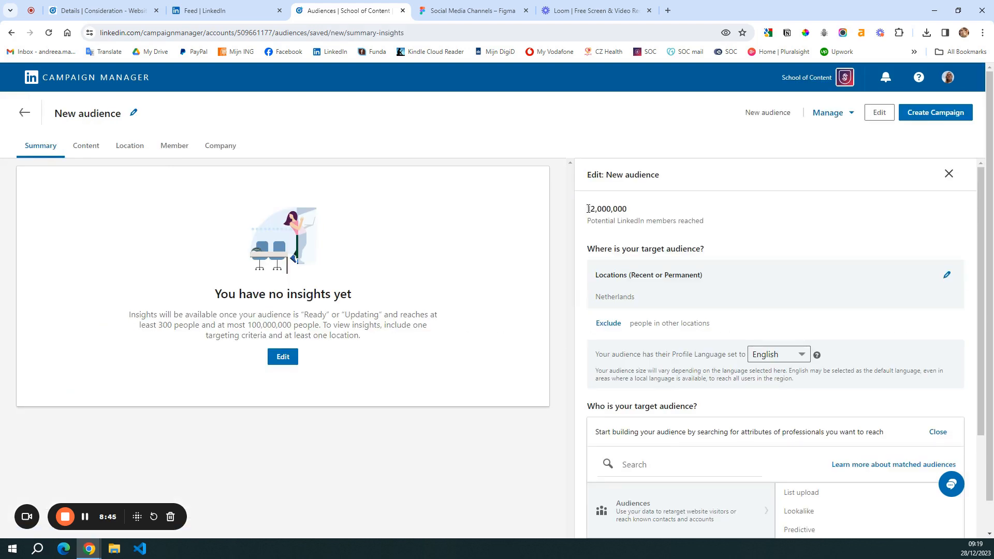
{"action": "left_click_drag", "start_coordinate": [586, 208], "coordinate": [647, 230]}
{"action": "left_click", "coordinate": [646, 205]}
{"action": "scroll", "coordinate": [663, 234], "scroll_direction": "down", "scroll_amount": 2}
{"action": "left_click_drag", "start_coordinate": [593, 298], "coordinate": [645, 299]}
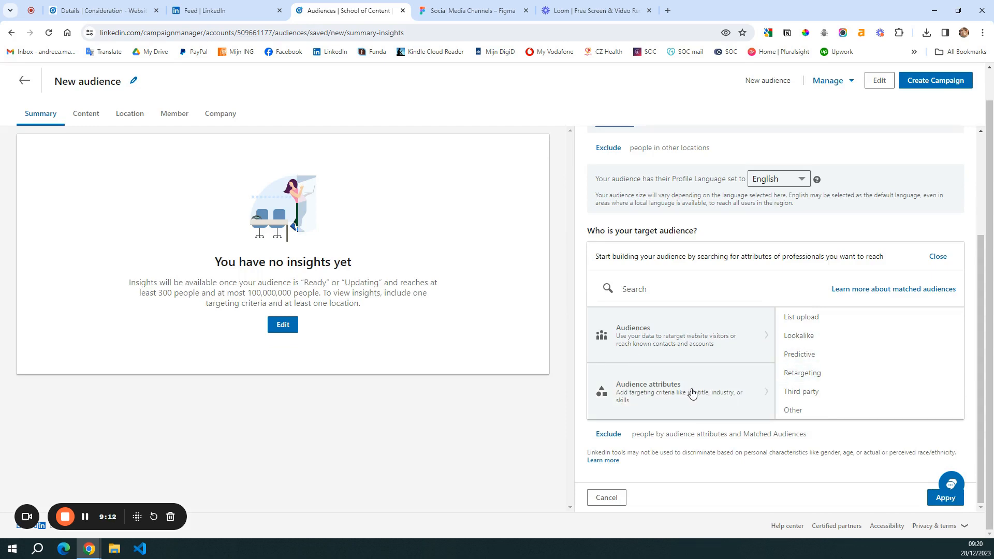
- Include people whose company industry is Technology, Information and Media in the new audience
{"action": "mouse_move", "coordinate": [691, 395]}
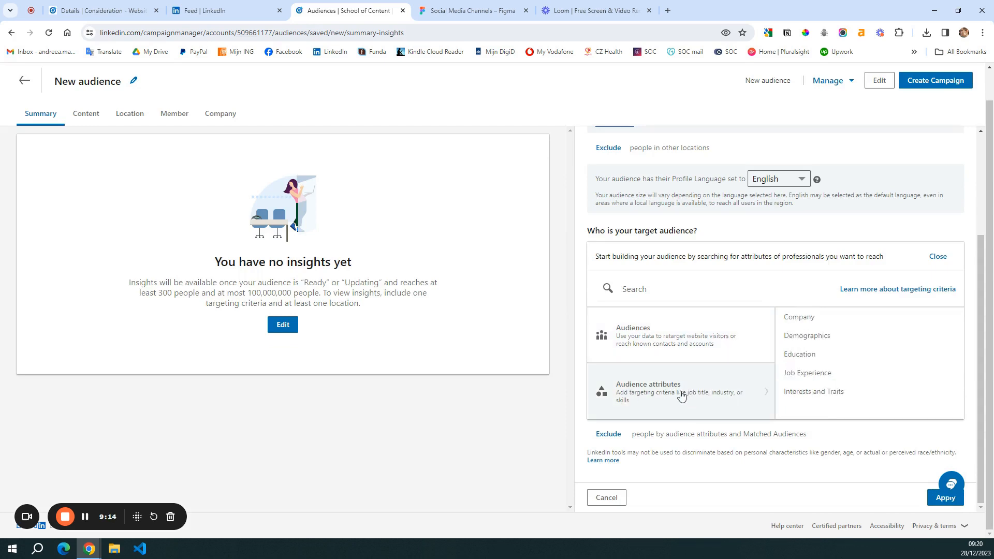
{"action": "left_click", "coordinate": [791, 315]}
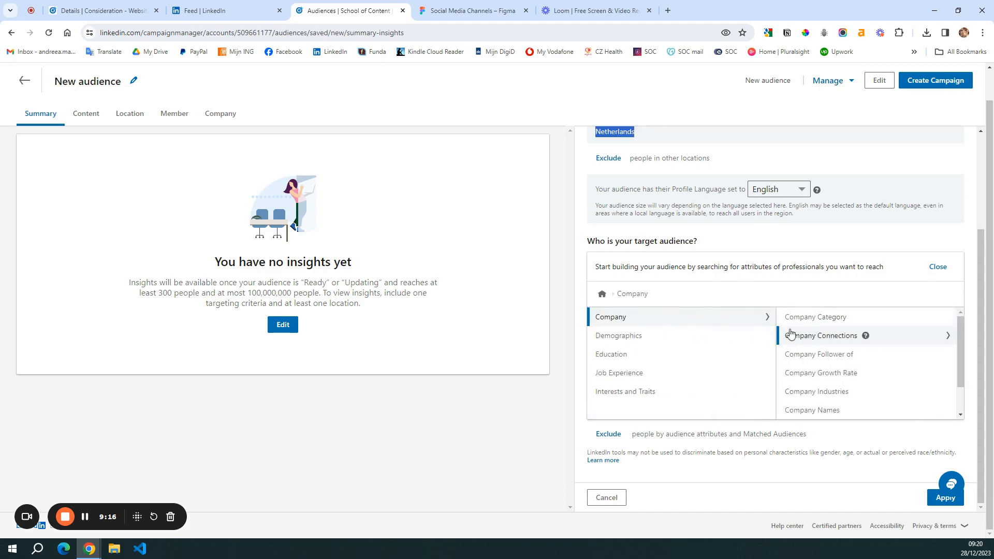
{"action": "left_click", "coordinate": [817, 392]}
{"action": "scroll", "coordinate": [790, 345], "scroll_direction": "down", "scroll_amount": 3}
{"action": "scroll", "coordinate": [791, 345], "scroll_direction": "down", "scroll_amount": 5}
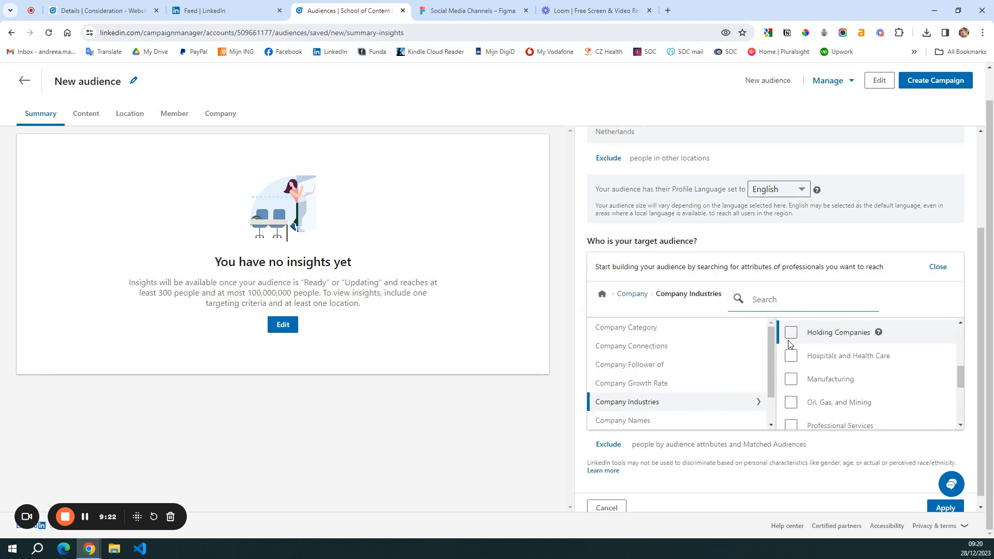
{"action": "left_click", "coordinate": [790, 325]}
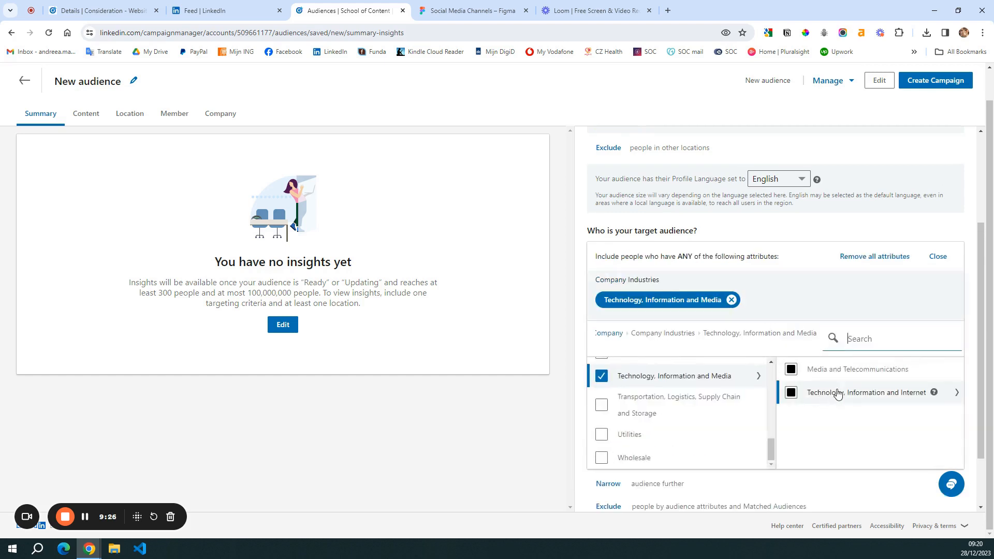
- Narrow the audience further to people with the Marketing job function
{"action": "left_click", "coordinate": [608, 413]}
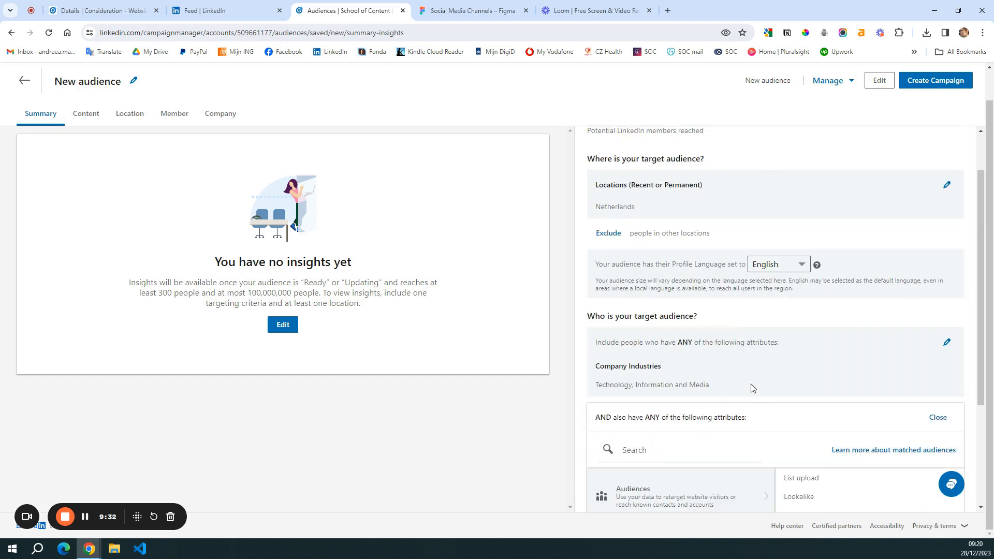
{"action": "scroll", "coordinate": [751, 386], "scroll_direction": "down", "scroll_amount": 3}
{"action": "left_click", "coordinate": [677, 396]}
{"action": "left_click", "coordinate": [751, 373]}
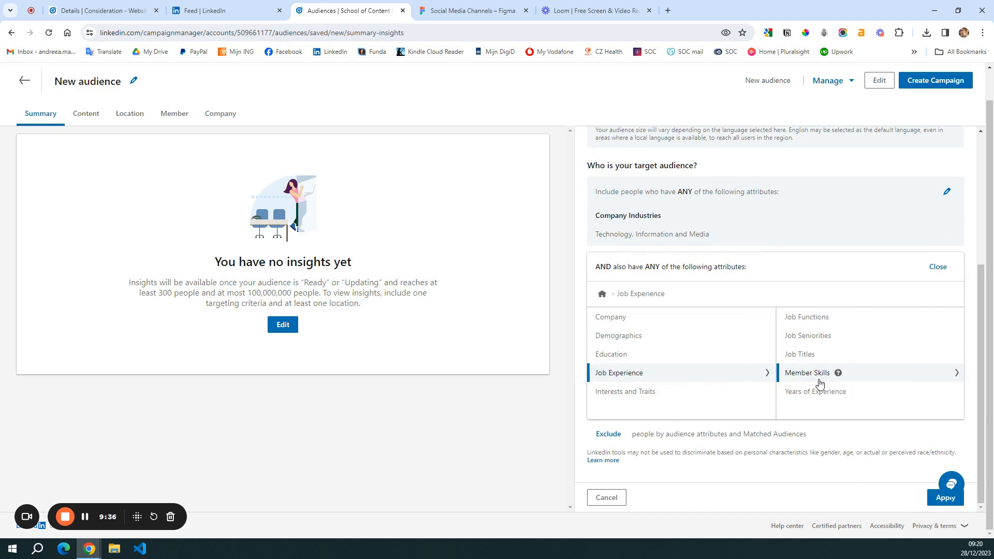
{"action": "left_click", "coordinate": [812, 318]}
{"action": "left_click", "coordinate": [625, 365]}
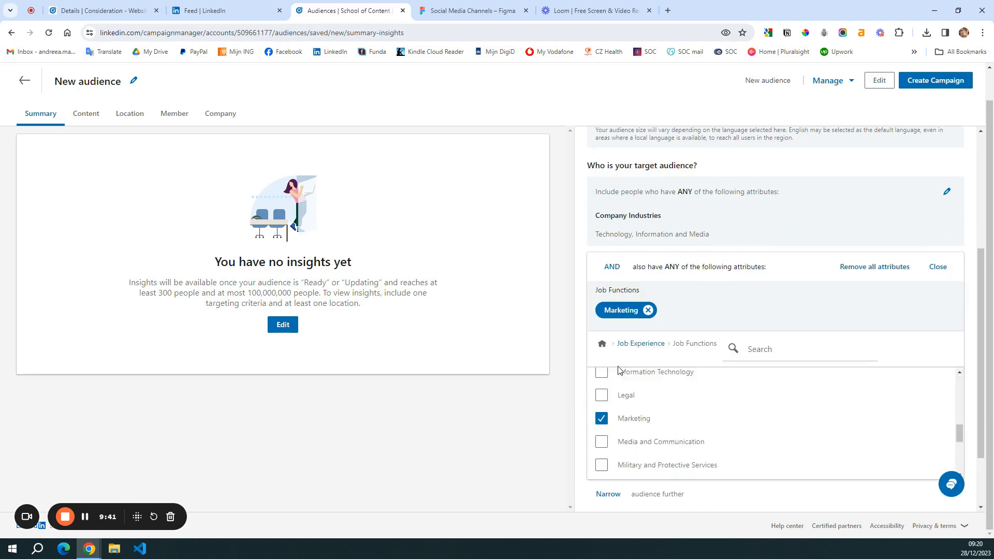
- Review how the company industry and job function criteria combine, and check the audience's potential reach
{"action": "left_click", "coordinate": [595, 266]}
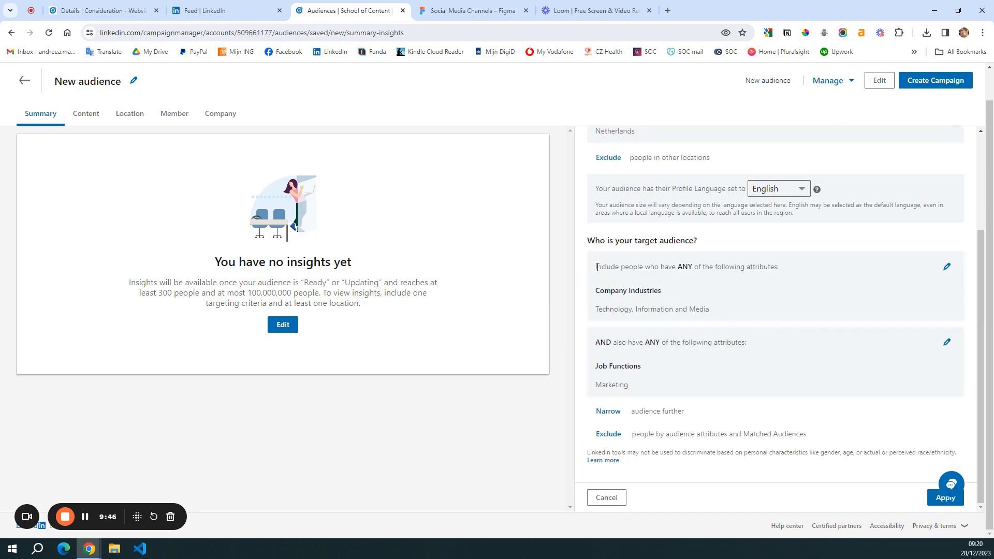
{"action": "left_click_drag", "start_coordinate": [616, 265], "coordinate": [806, 271]}
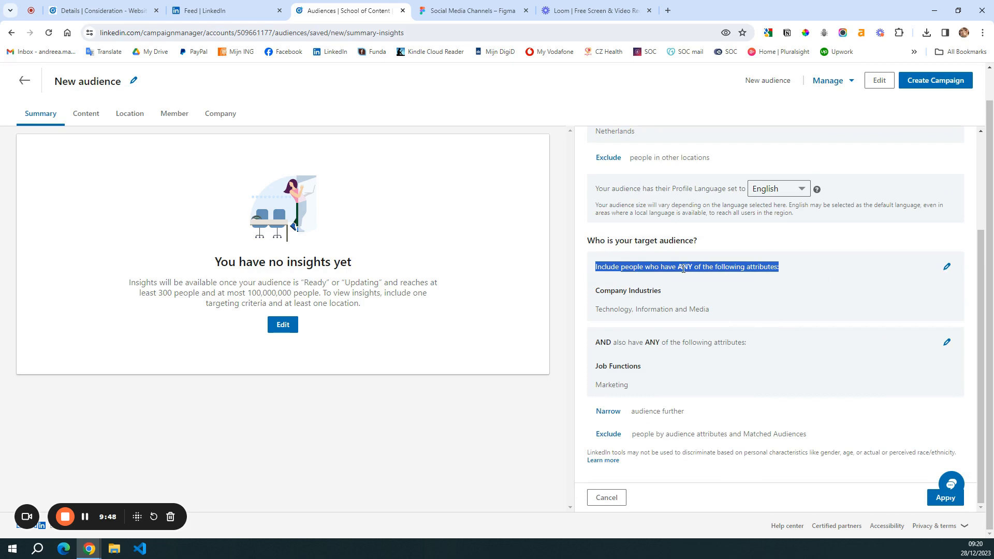
{"action": "left_click_drag", "start_coordinate": [596, 293], "coordinate": [671, 297]}
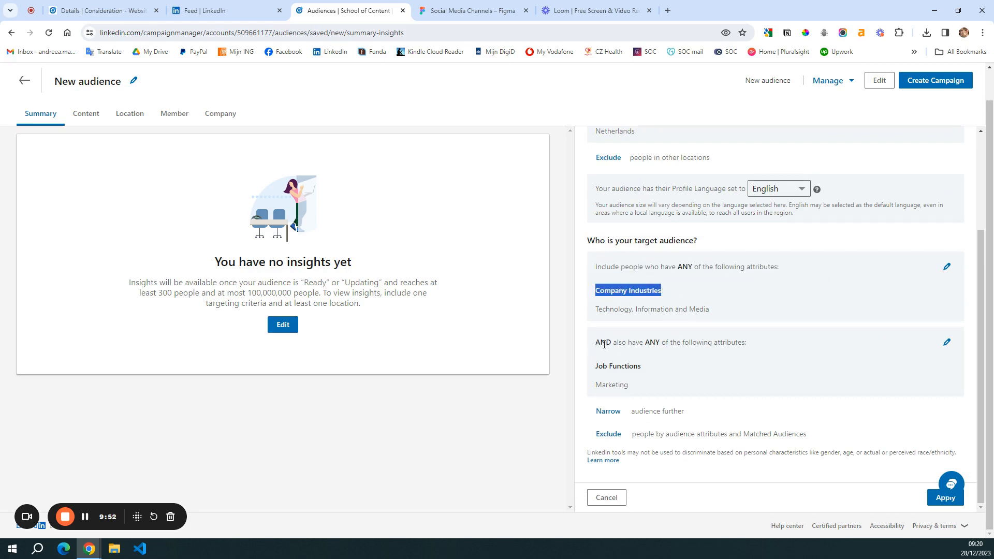
{"action": "left_click_drag", "start_coordinate": [596, 384], "coordinate": [704, 385]}
{"action": "scroll", "coordinate": [704, 386], "scroll_direction": "up", "scroll_amount": 3}
{"action": "left_click_drag", "start_coordinate": [587, 176], "coordinate": [608, 191]}
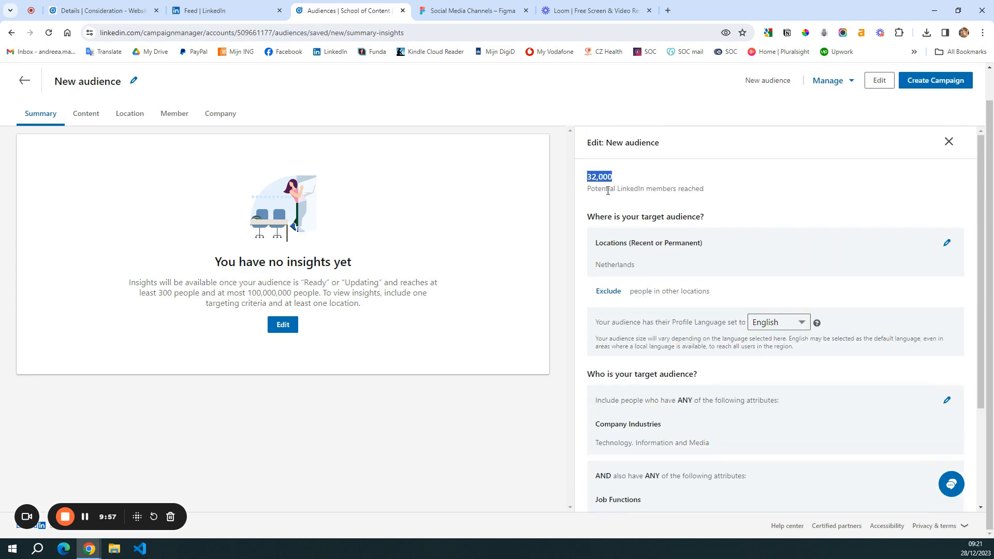
- Browse the job seniority levels available for narrowing the audience further, and close the criteria without adding one
{"action": "left_click", "coordinate": [646, 181]}
{"action": "scroll", "coordinate": [643, 190], "scroll_direction": "down", "scroll_amount": 3}
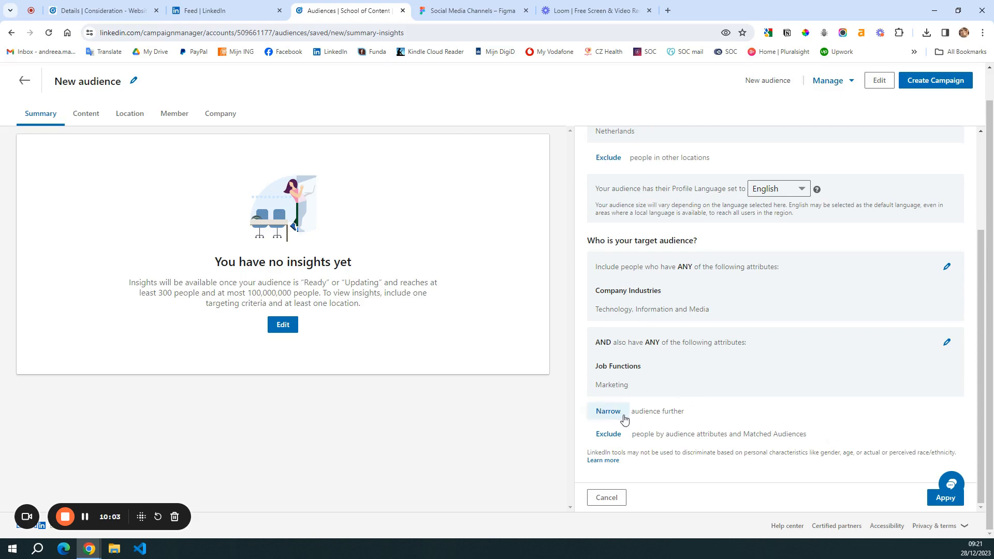
{"action": "left_click", "coordinate": [607, 413]}
{"action": "scroll", "coordinate": [831, 383], "scroll_direction": "down", "scroll_amount": 3}
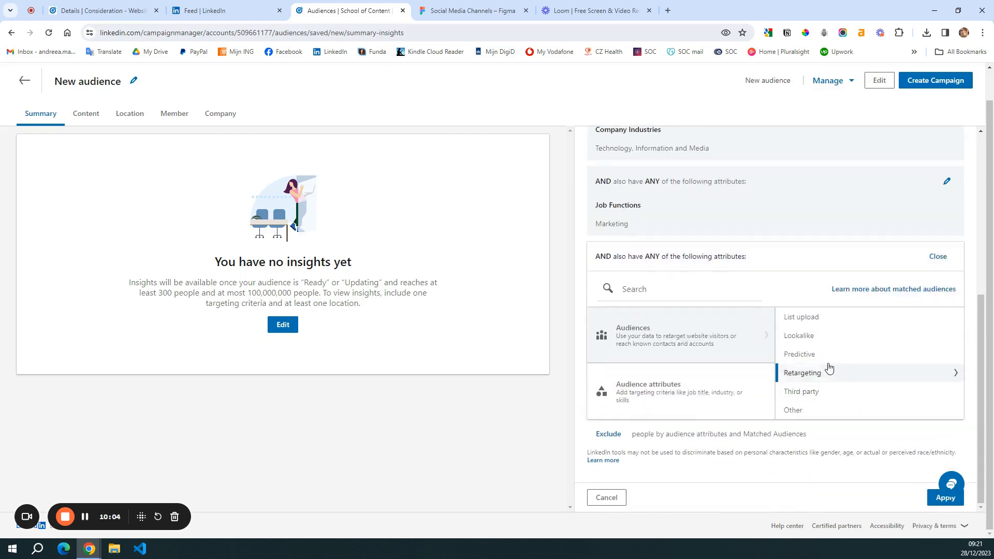
{"action": "left_click", "coordinate": [645, 395]}
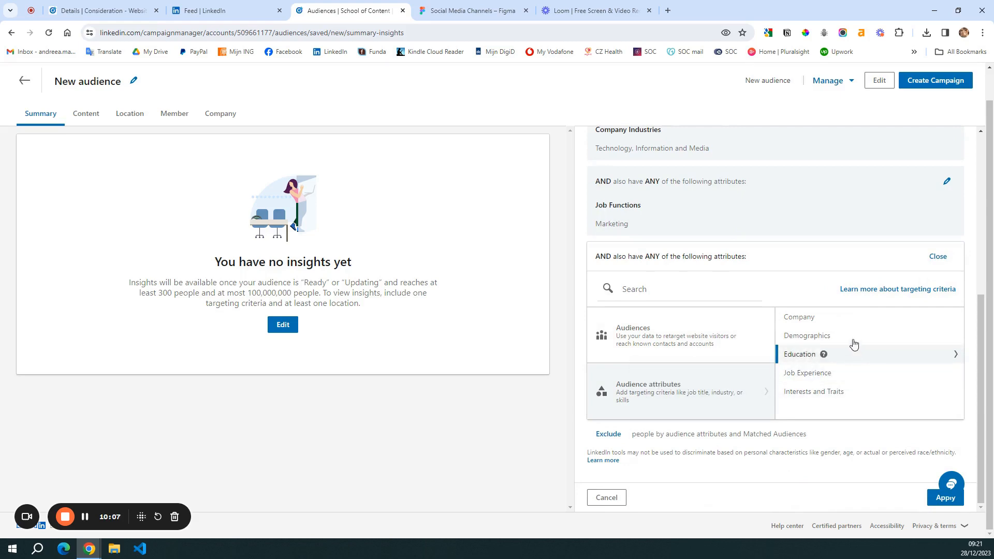
{"action": "left_click", "coordinate": [849, 373]}
{"action": "left_click", "coordinate": [847, 346]}
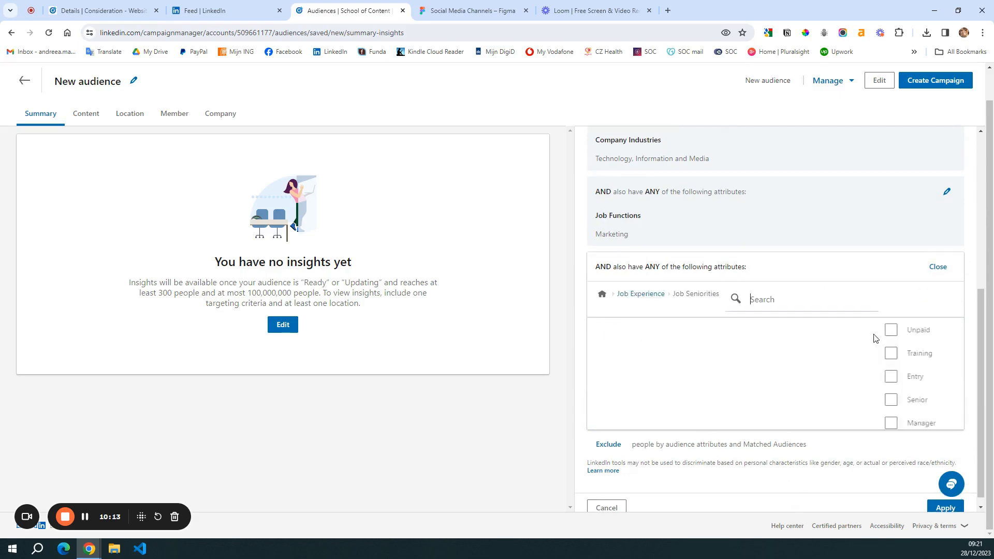
{"action": "scroll", "coordinate": [699, 359], "scroll_direction": "down", "scroll_amount": 3}
{"action": "scroll", "coordinate": [611, 338], "scroll_direction": "up", "scroll_amount": 2}
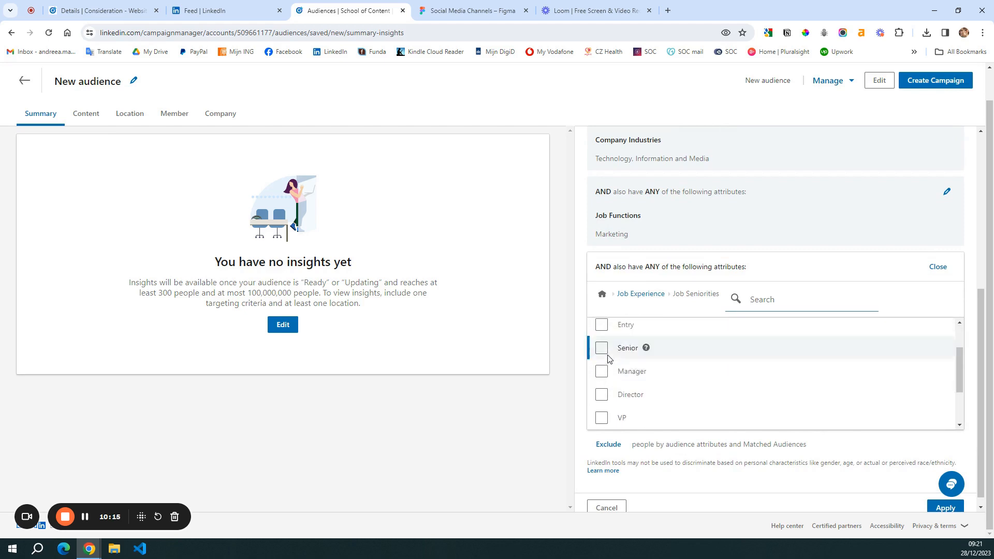
{"action": "left_click", "coordinate": [938, 266]}
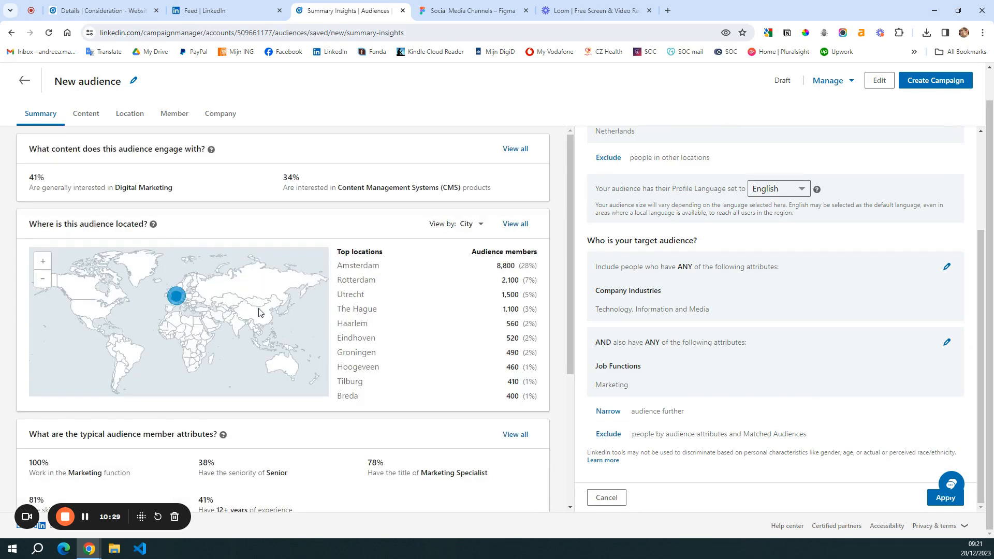
- Review the audience insights on content interests, locations and member job functions
{"action": "scroll", "coordinate": [259, 312], "scroll_direction": "down", "scroll_amount": 4}
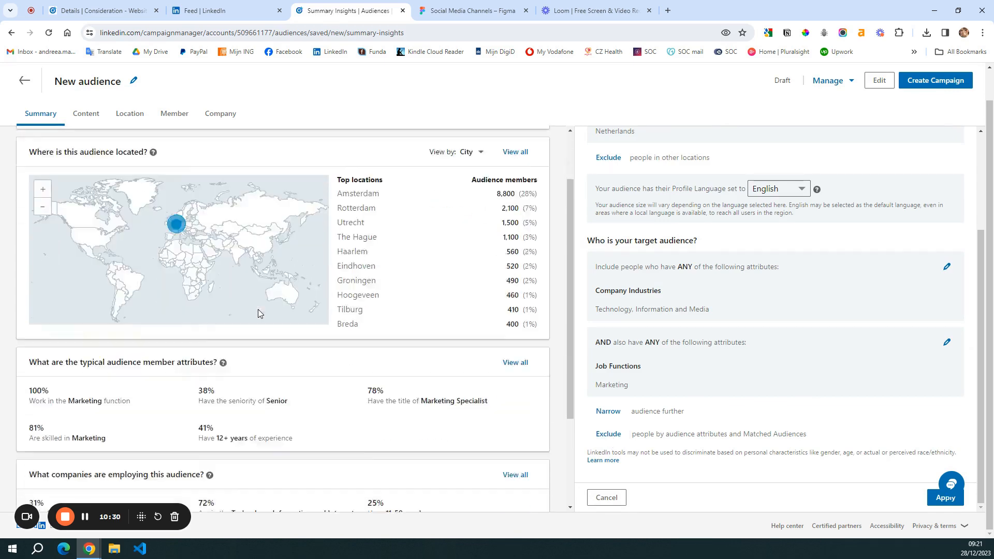
{"action": "scroll", "coordinate": [254, 313], "scroll_direction": "up", "scroll_amount": 4}
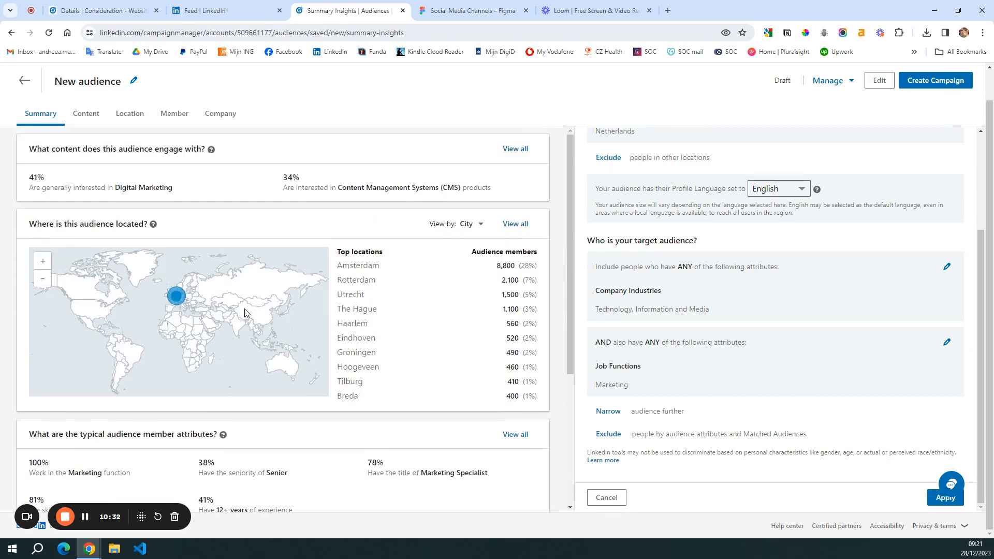
{"action": "left_click", "coordinate": [91, 119]}
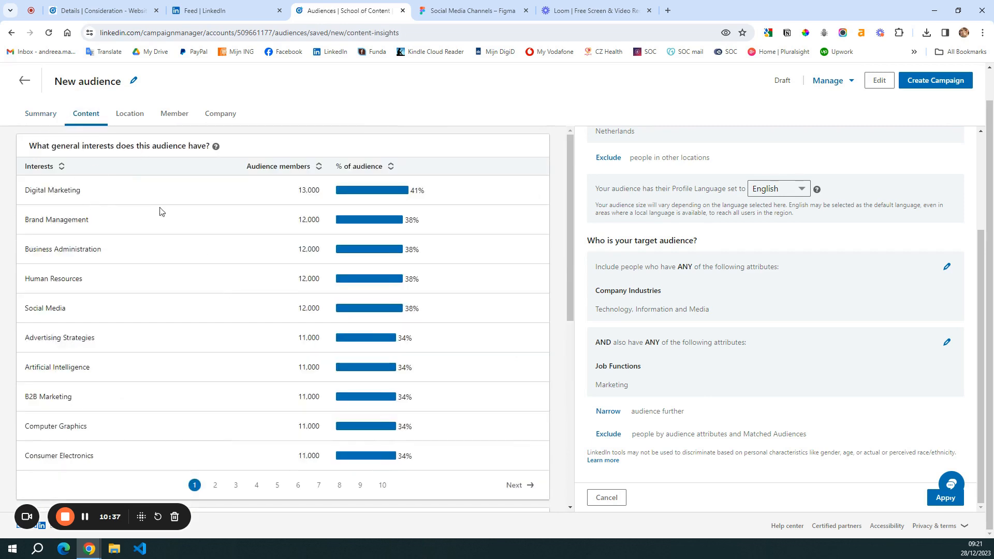
{"action": "scroll", "coordinate": [124, 194], "scroll_direction": "down", "scroll_amount": 1}
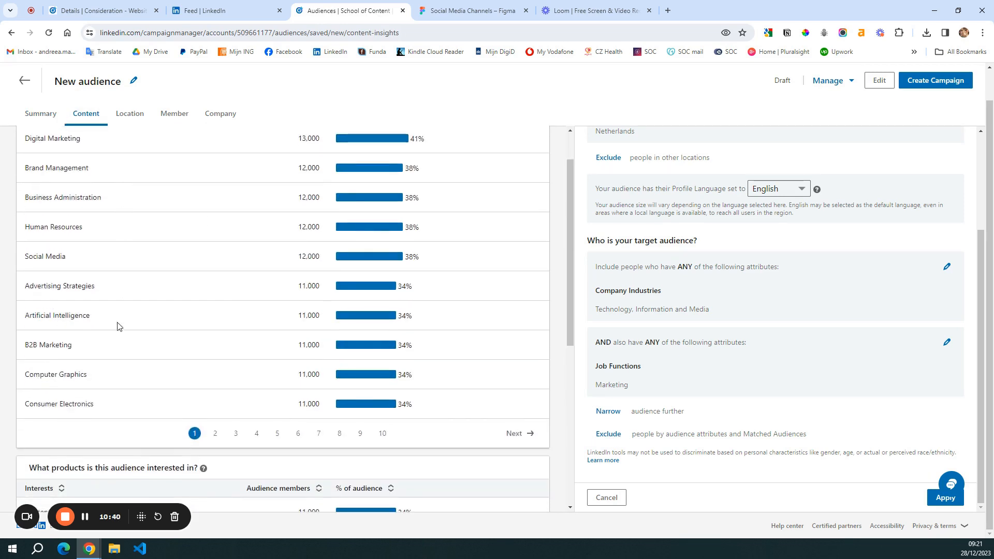
{"action": "scroll", "coordinate": [167, 308], "scroll_direction": "down", "scroll_amount": 6}
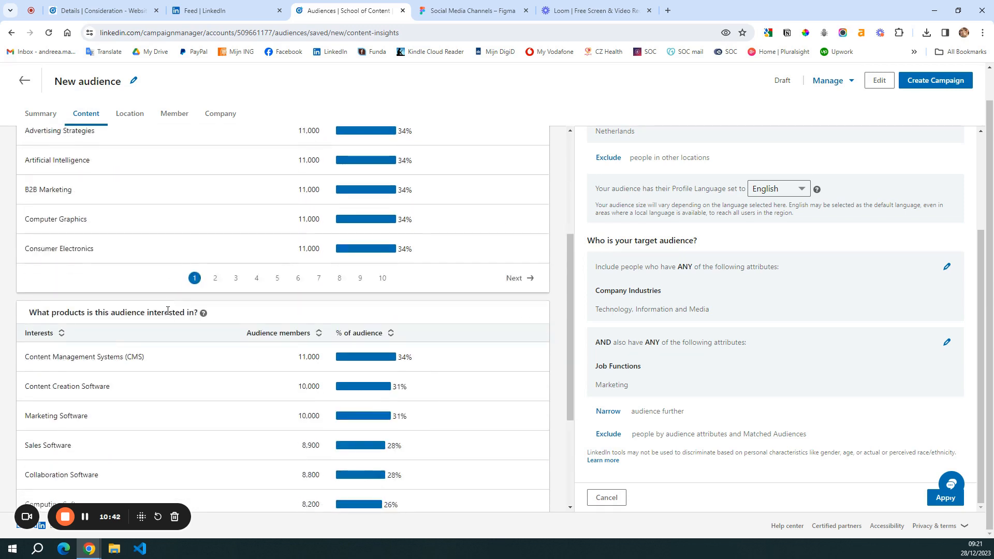
{"action": "left_click", "coordinate": [129, 113]}
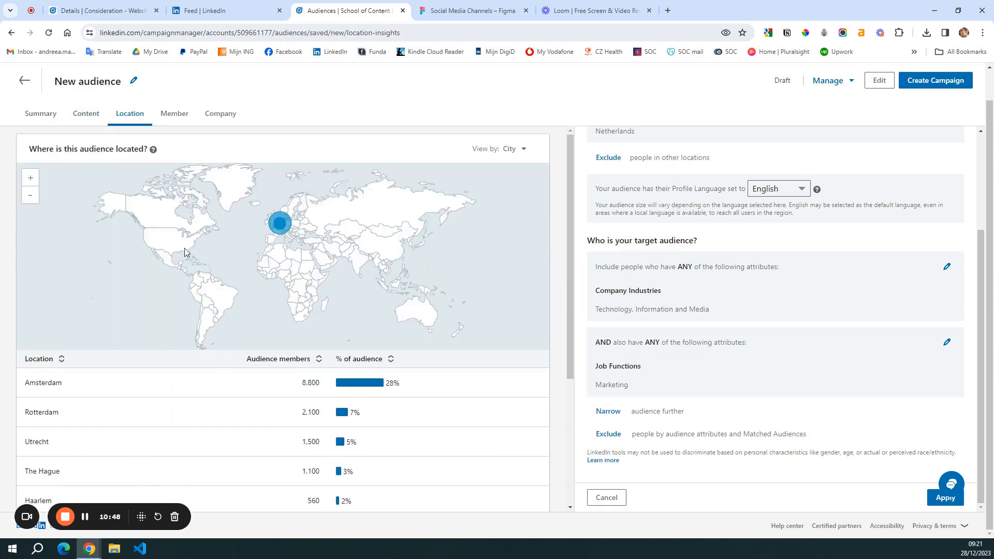
{"action": "left_click", "coordinate": [180, 122]}
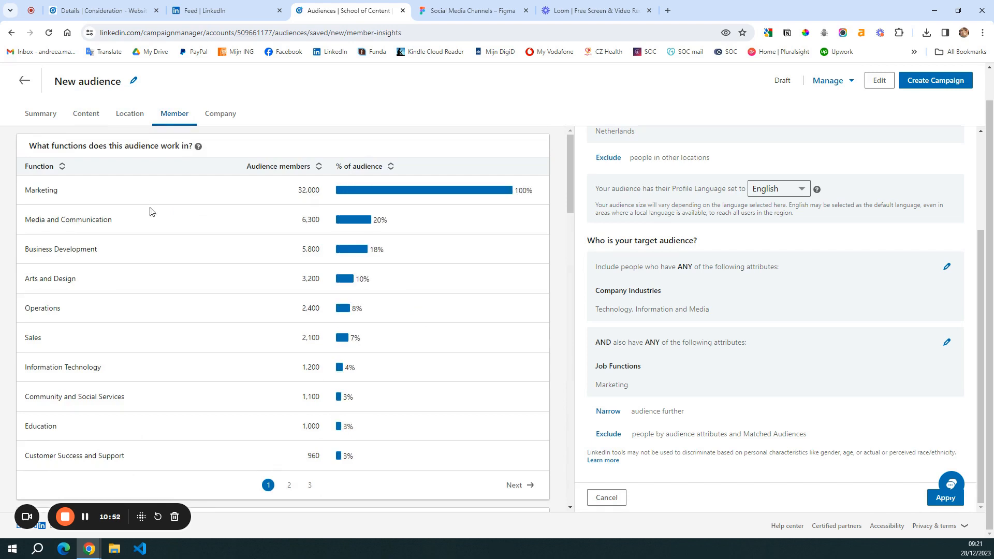
- Exclude people with the Arts and Design, Customer Success and Support, and Education job functions from the audience
{"action": "left_click_drag", "start_coordinate": [28, 280], "coordinate": [88, 282]}
{"action": "right_click", "coordinate": [62, 280]}
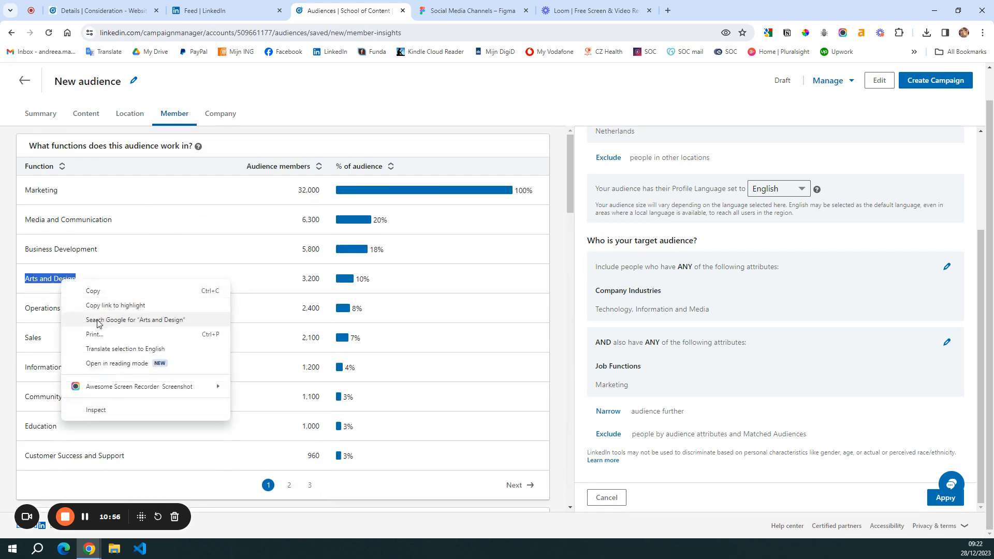
{"action": "left_click", "coordinate": [96, 289]}
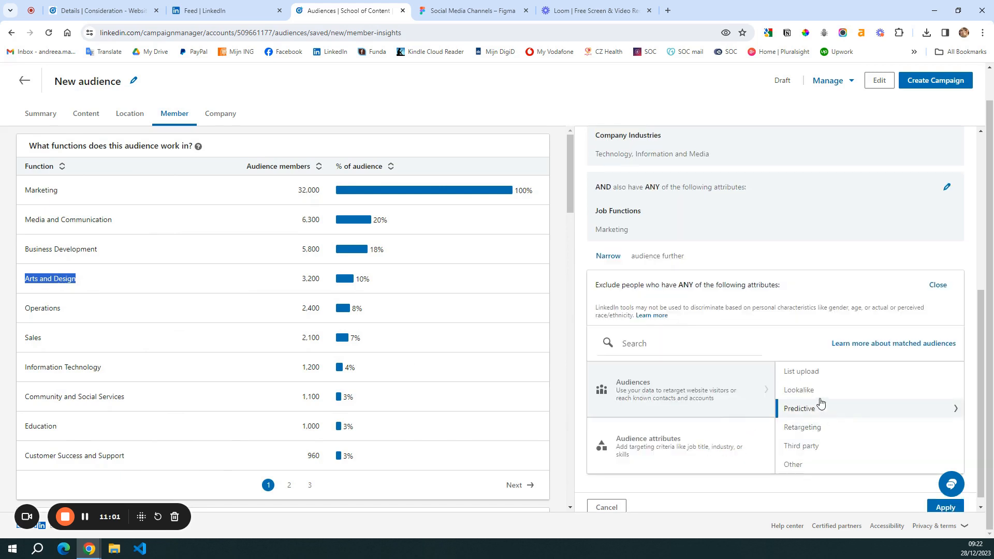
{"action": "left_click", "coordinate": [666, 440]}
{"action": "left_click", "coordinate": [812, 368]}
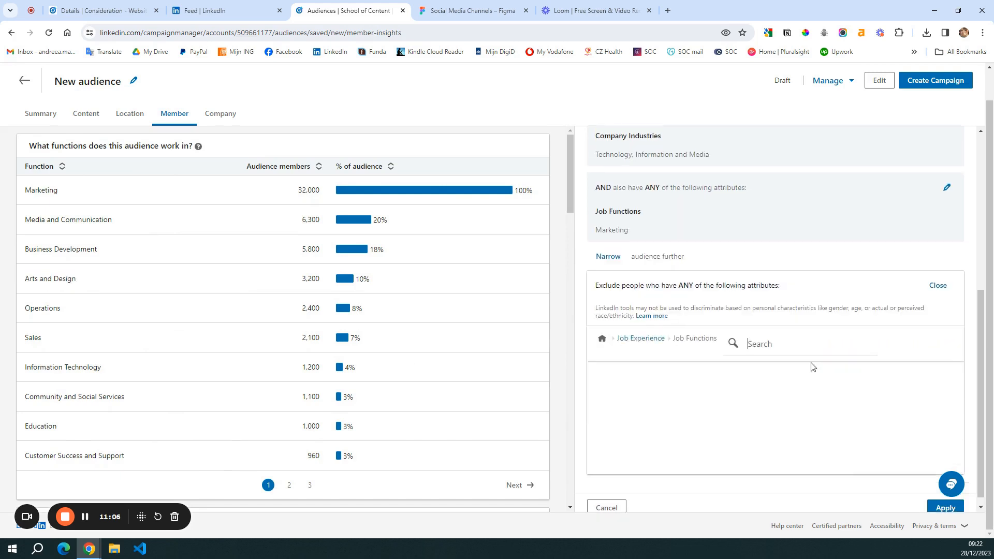
{"action": "left_click", "coordinate": [601, 417]}
{"action": "scroll", "coordinate": [21, 279], "scroll_direction": "down", "scroll_amount": 3}
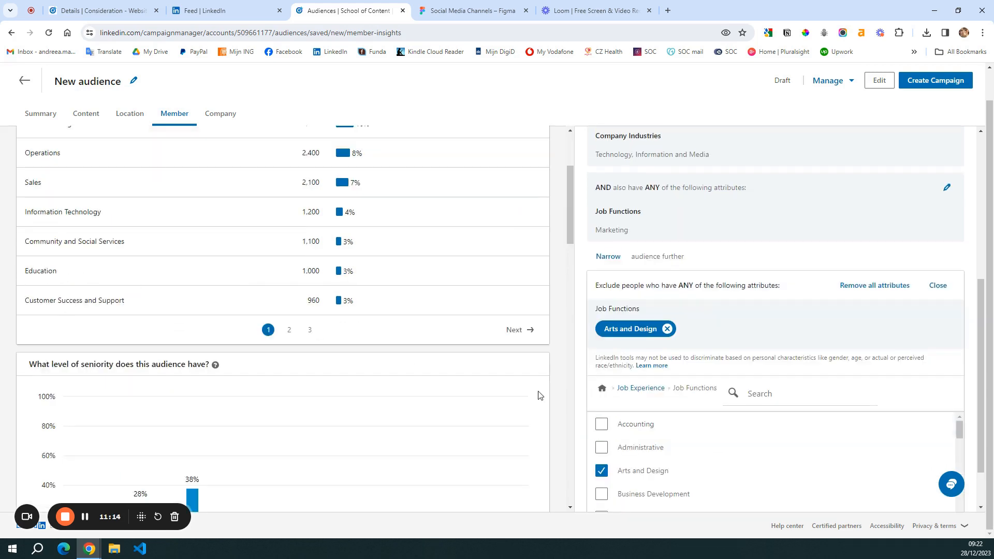
{"action": "scroll", "coordinate": [683, 461], "scroll_direction": "down", "scroll_amount": 4}
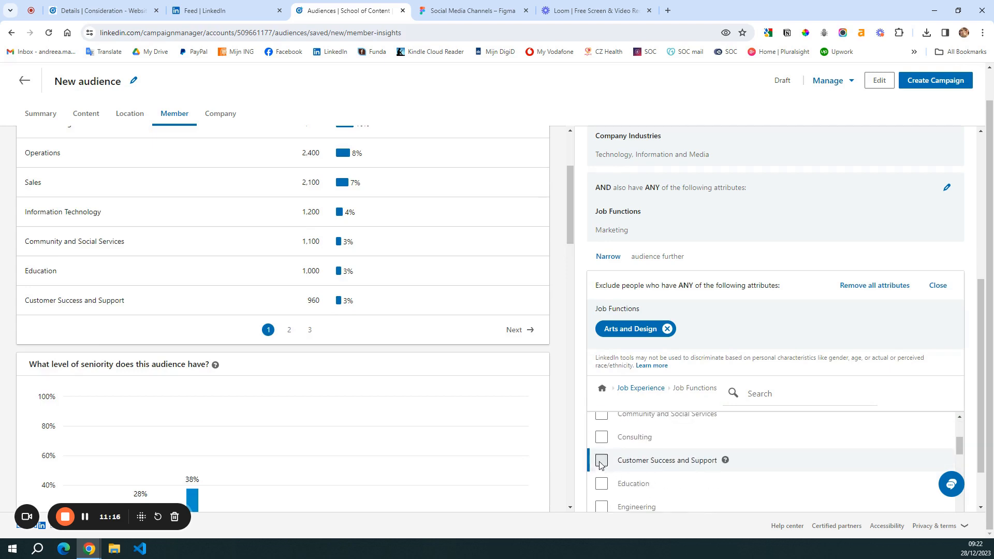
{"action": "left_click", "coordinate": [601, 461]}
{"action": "left_click", "coordinate": [602, 483]}
- Examine the audience's years of experience, skills and employing companies in the member and company insights
{"action": "scroll", "coordinate": [281, 345], "scroll_direction": "down", "scroll_amount": 10}
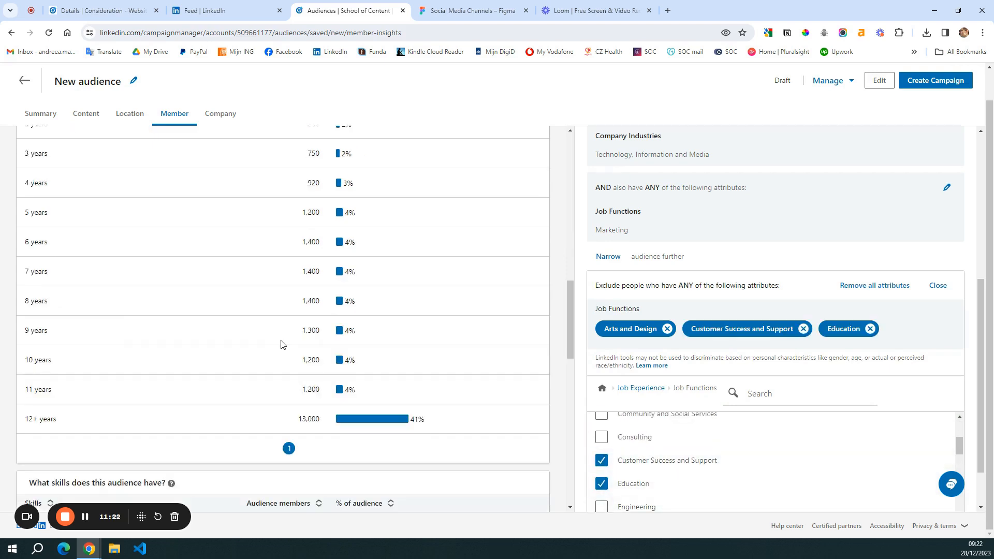
{"action": "scroll", "coordinate": [281, 344], "scroll_direction": "down", "scroll_amount": 3}
{"action": "scroll", "coordinate": [281, 345], "scroll_direction": "down", "scroll_amount": 2}
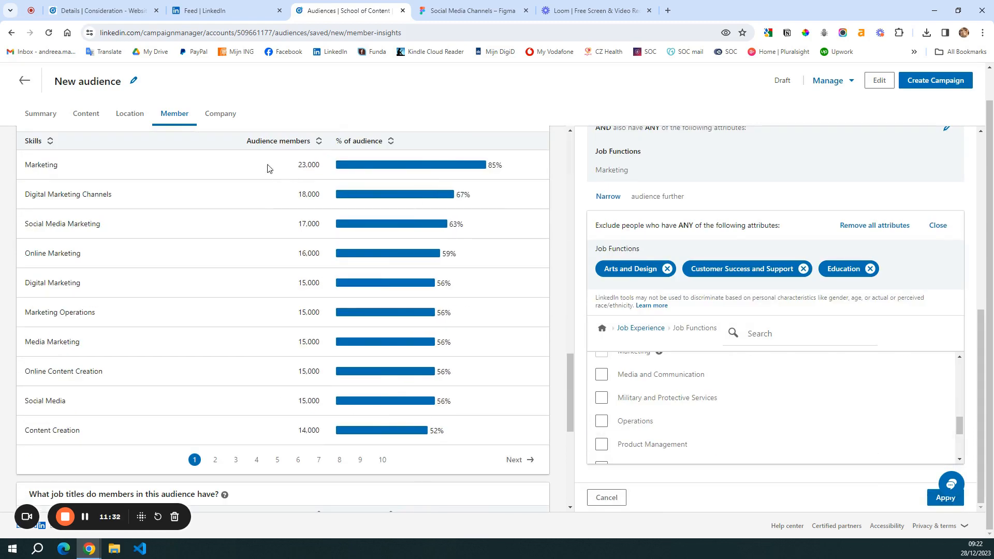
{"action": "left_click", "coordinate": [222, 115]}
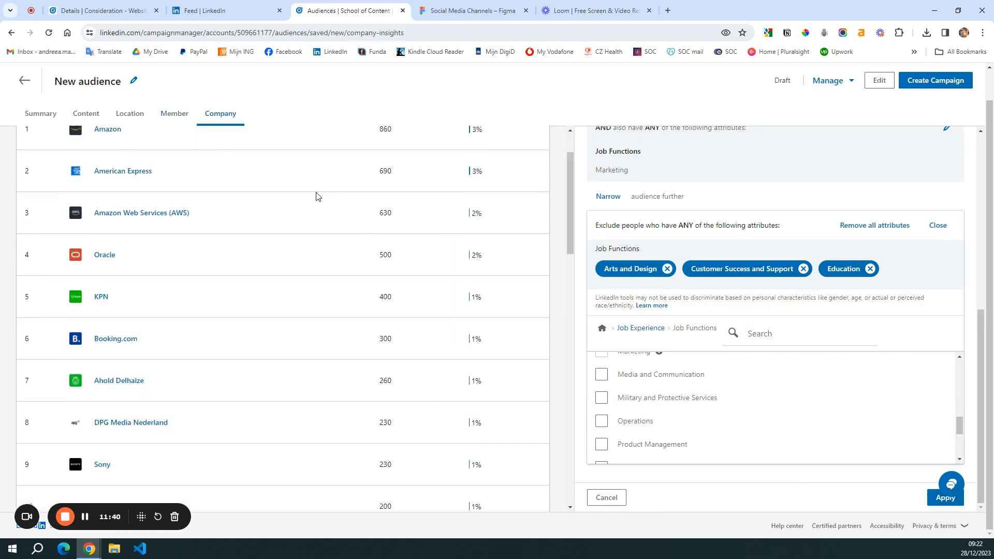
{"action": "scroll", "coordinate": [315, 195], "scroll_direction": "up", "scroll_amount": 3}
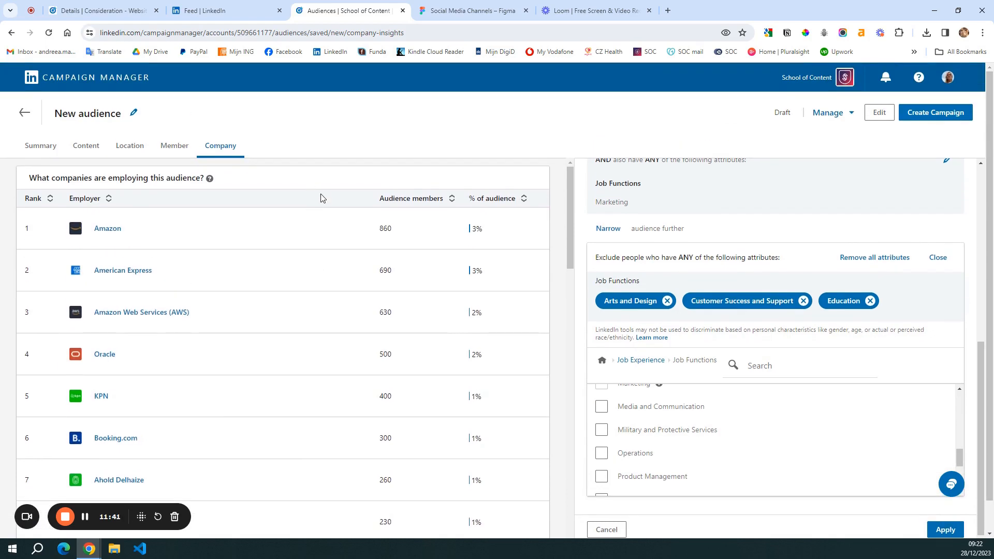
{"action": "scroll", "coordinate": [321, 199], "scroll_direction": "down", "scroll_amount": 2}
{"action": "scroll", "coordinate": [175, 217], "scroll_direction": "up", "scroll_amount": 1}
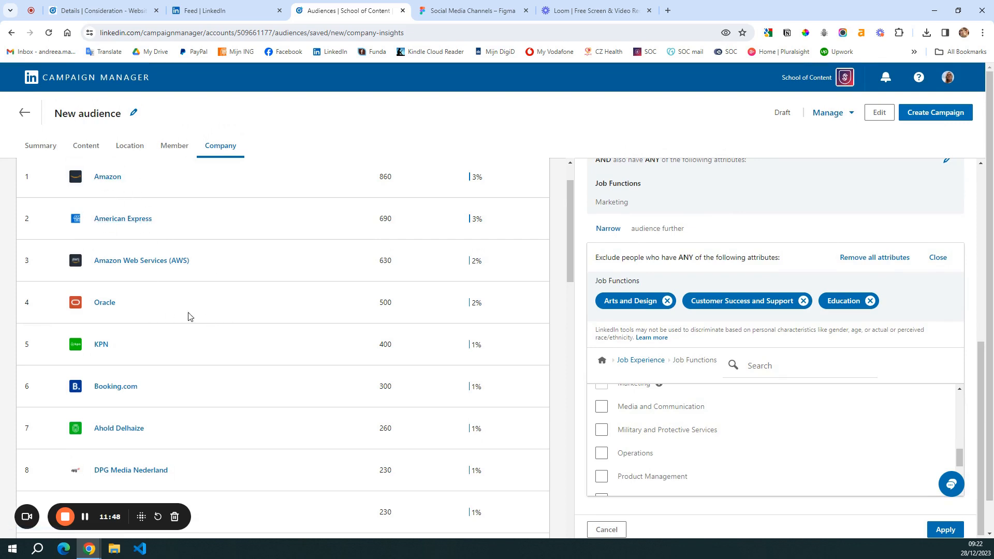
{"action": "scroll", "coordinate": [210, 312], "scroll_direction": "down", "scroll_amount": 4}
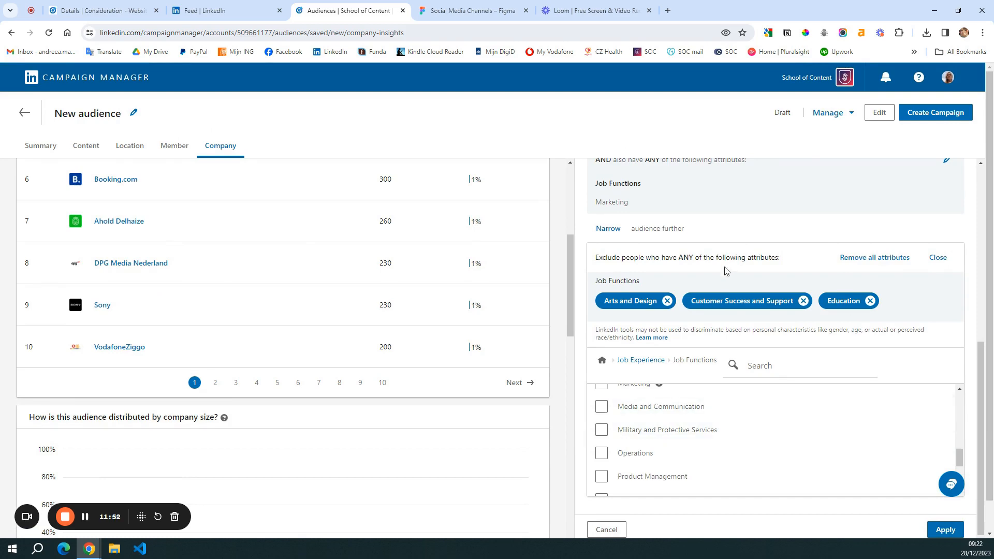
- Save the audience under the name Test audience
{"action": "left_click", "coordinate": [829, 113]}
{"action": "left_click", "coordinate": [828, 146]}
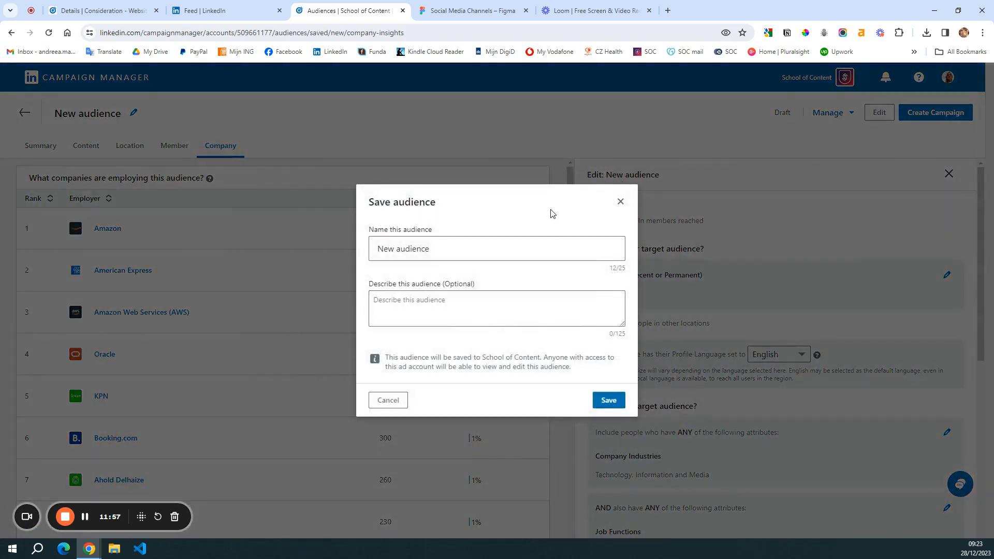
{"action": "triple_click", "coordinate": [378, 248]}
{"action": "key", "text": "BackSpace"}
{"action": "type", "text": "Test a"}
{"action": "type", "text": "u"}
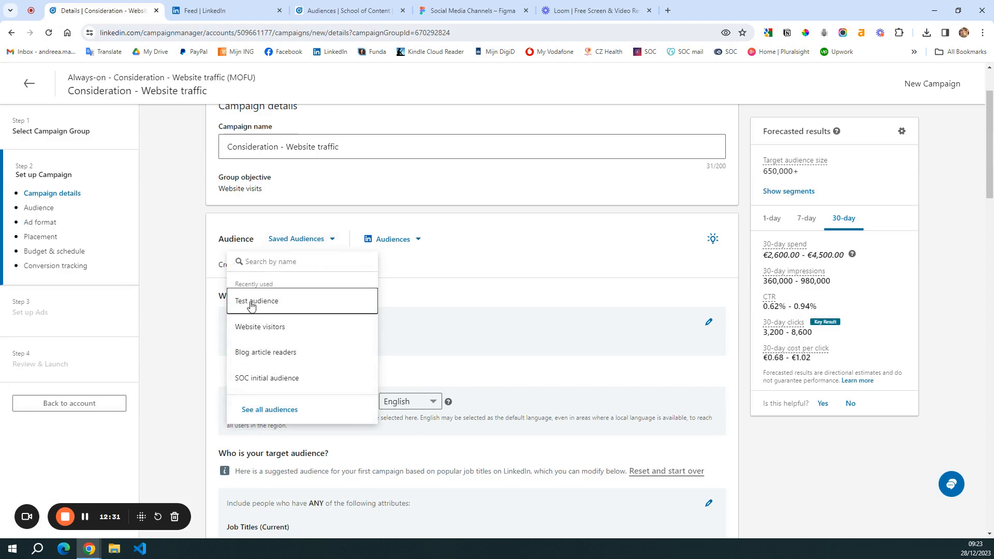
- Apply the saved Test audience to the website traffic campaign and add Business Development to its included job functions
{"action": "left_click", "coordinate": [251, 306]}
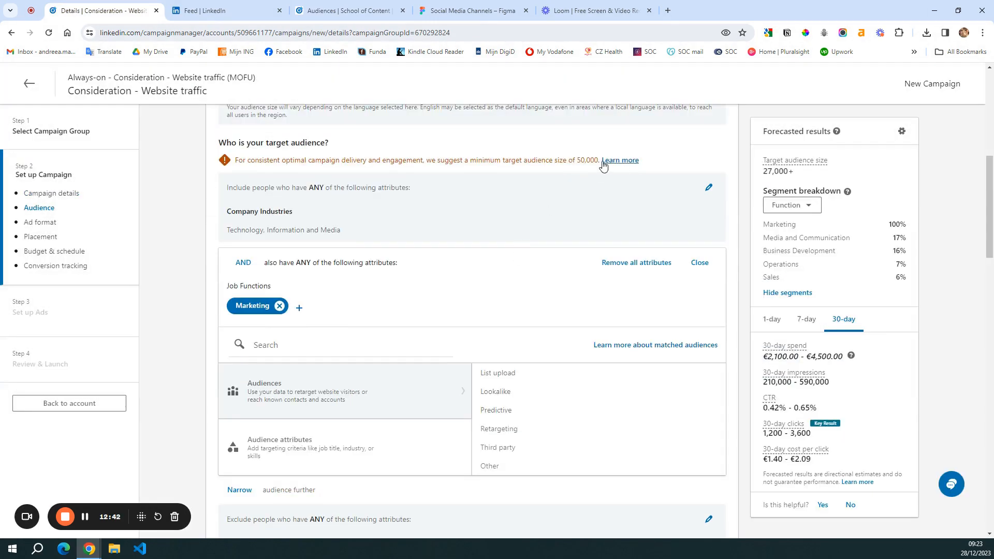
{"action": "left_click_drag", "start_coordinate": [764, 176], "coordinate": [805, 175]}
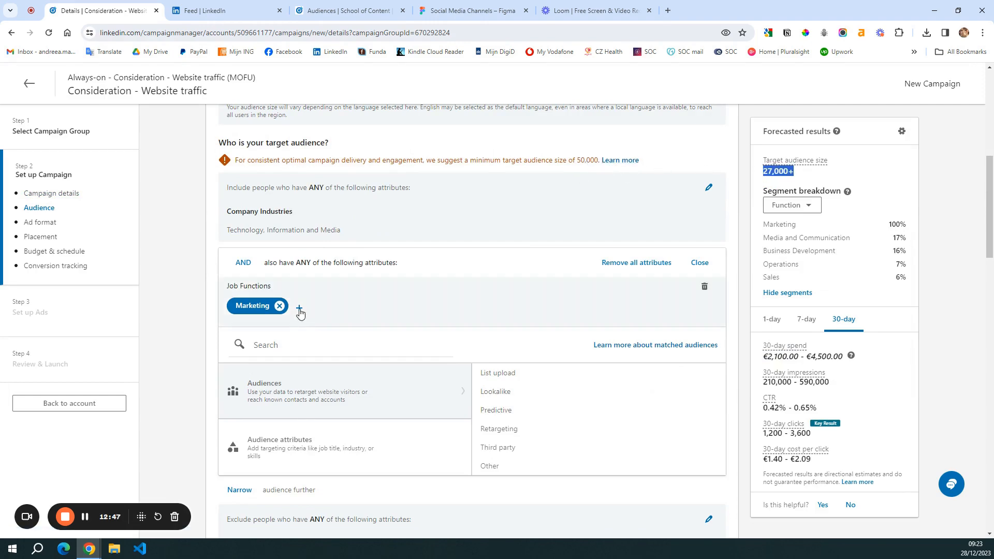
{"action": "left_click", "coordinate": [299, 308]}
{"action": "left_click", "coordinate": [233, 444]}
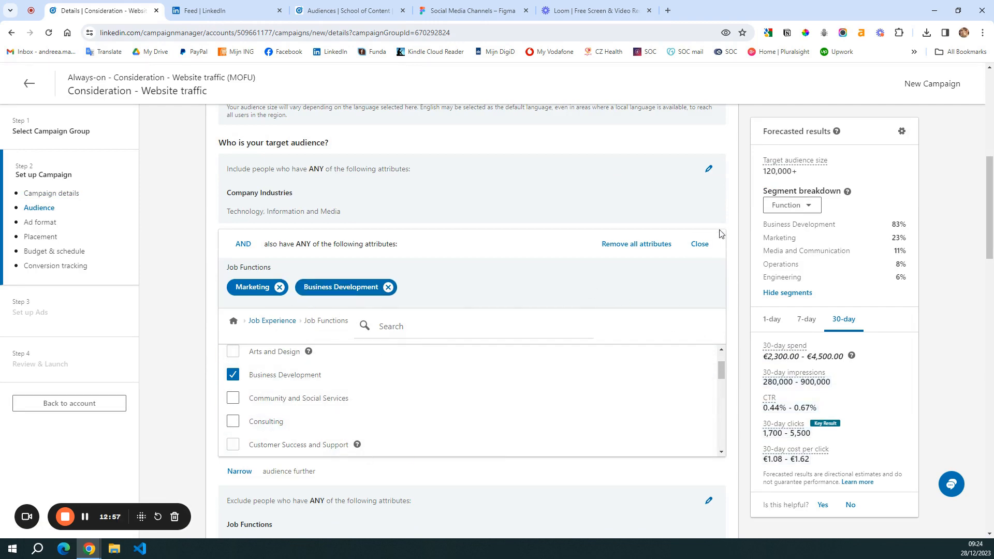
{"action": "left_click", "coordinate": [700, 245]}
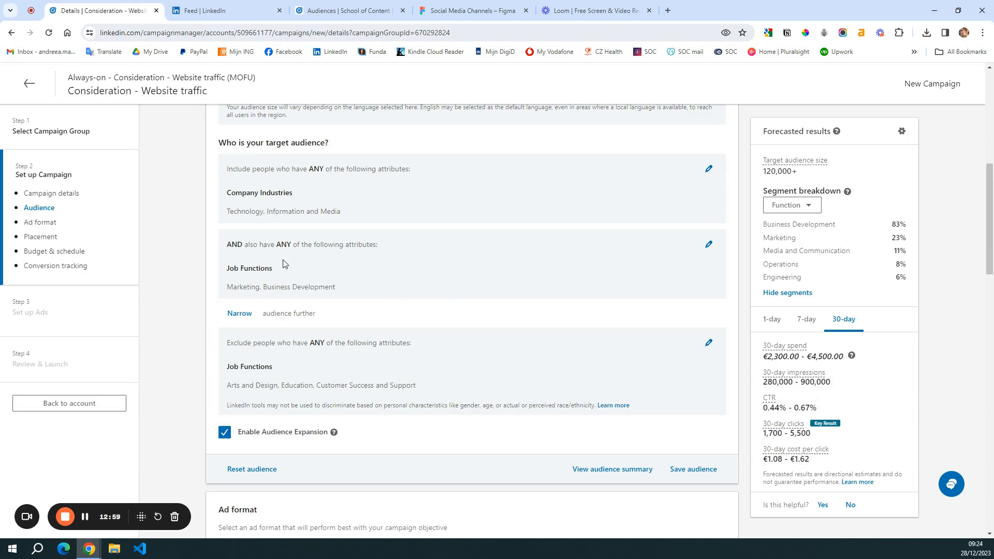
- Check the included job functions and turn off Audience Expansion for the campaign
{"action": "left_click_drag", "start_coordinate": [226, 291], "coordinate": [365, 289]}
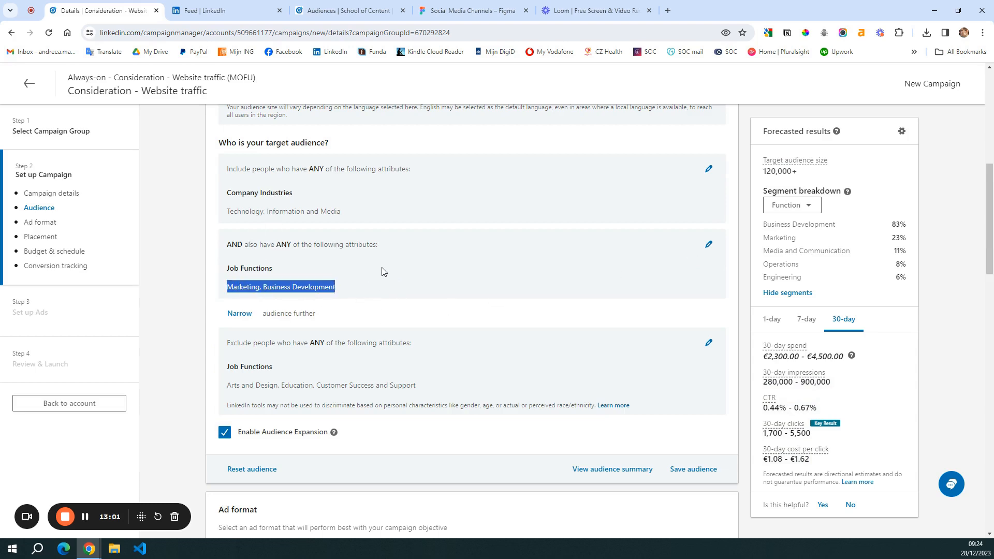
{"action": "left_click", "coordinate": [384, 272]}
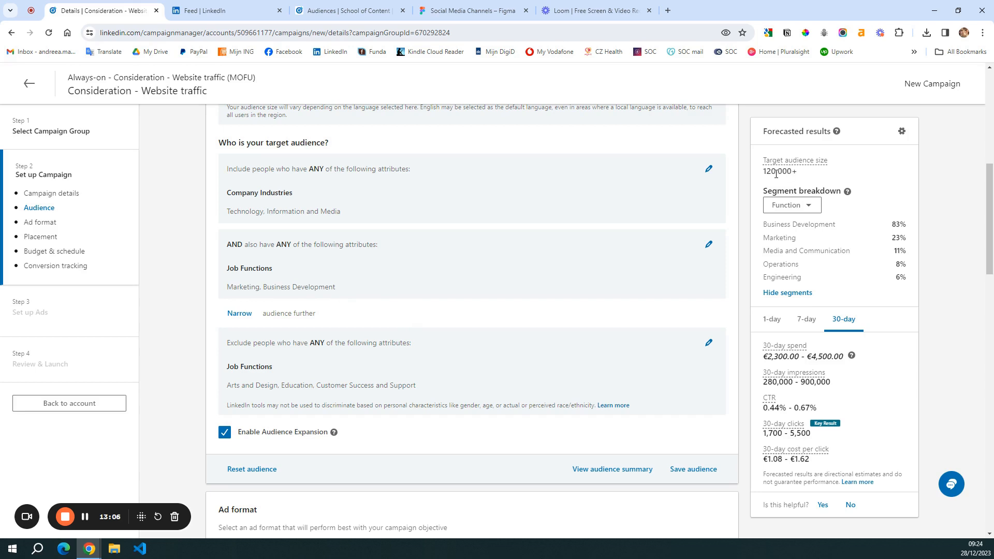
{"action": "scroll", "coordinate": [371, 334], "scroll_direction": "down", "scroll_amount": 2}
{"action": "left_click", "coordinate": [224, 330]}
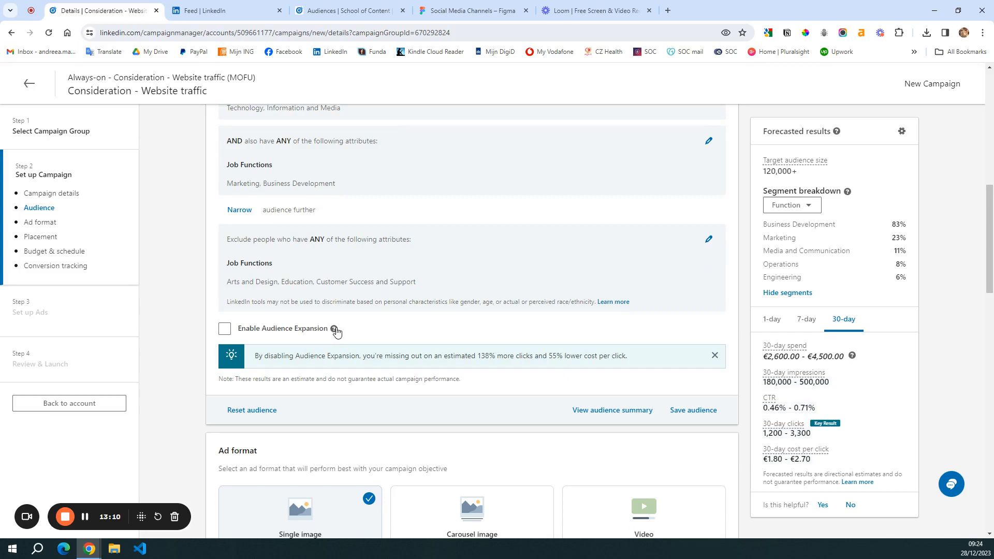
- Exclude the LinkedIn Audience Network from the campaign's placements
{"action": "scroll", "coordinate": [393, 285], "scroll_direction": "down", "scroll_amount": 6}
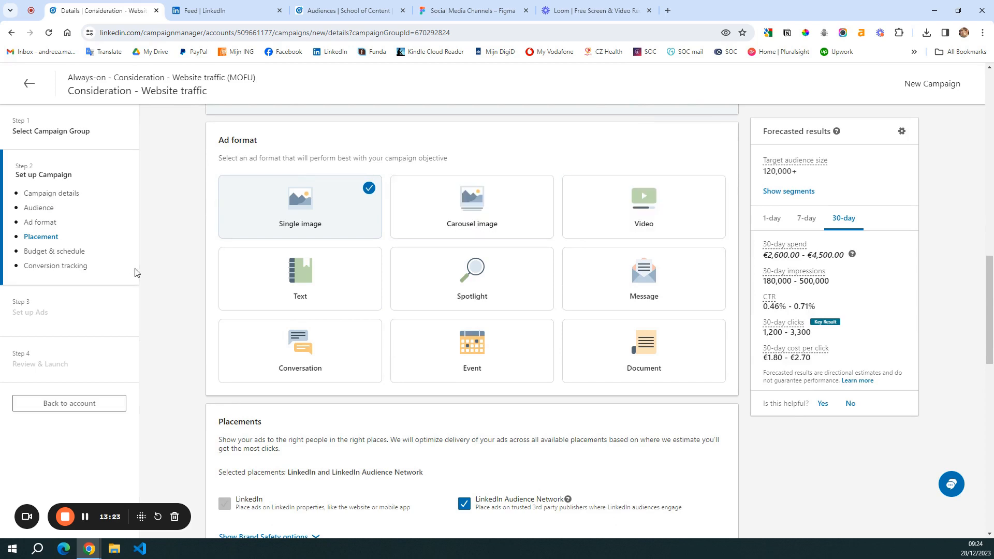
{"action": "scroll", "coordinate": [473, 306], "scroll_direction": "down", "scroll_amount": 4}
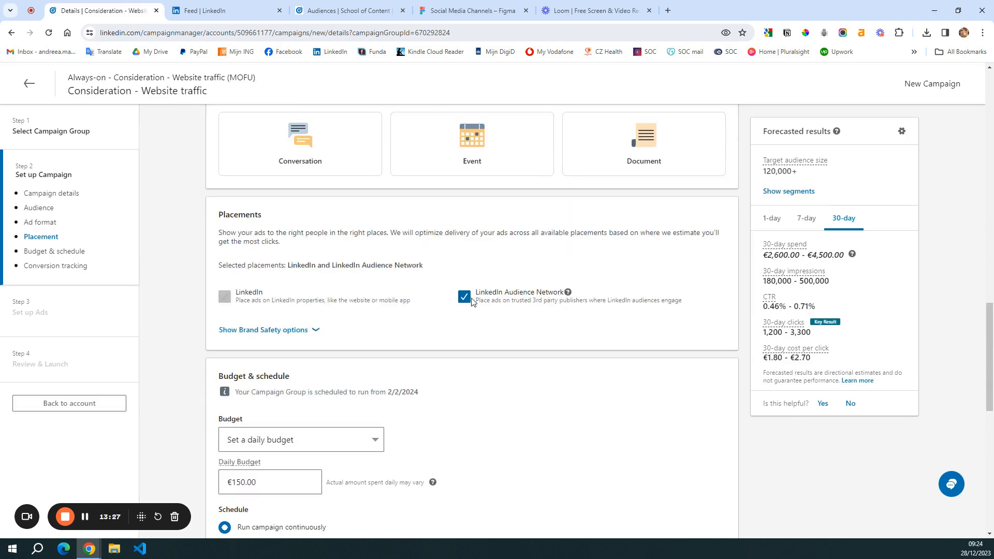
{"action": "left_click", "coordinate": [469, 299]}
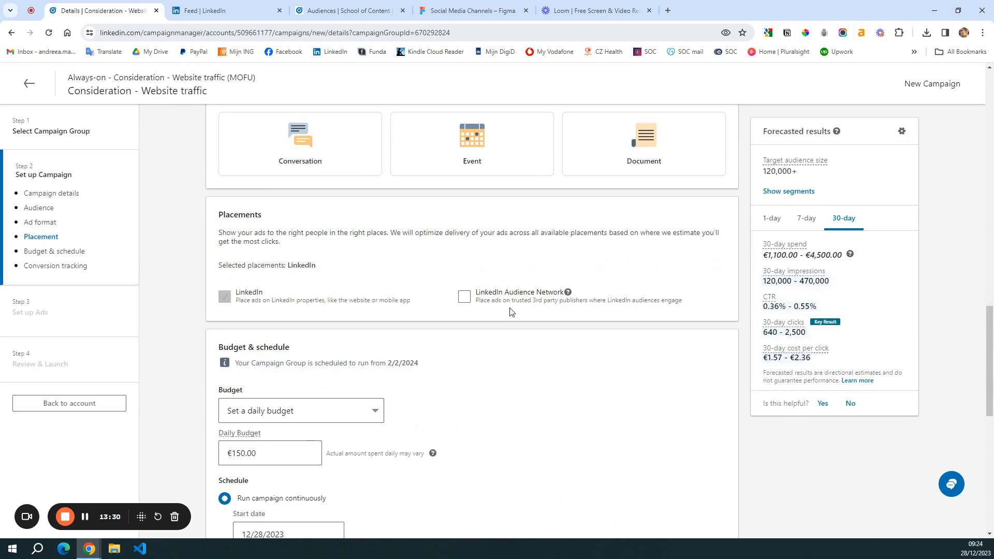
- Set the daily budget to €20.00 and schedule the campaign from 2/1/2024 to 2/3/2024
{"action": "scroll", "coordinate": [520, 315], "scroll_direction": "down", "scroll_amount": 1}
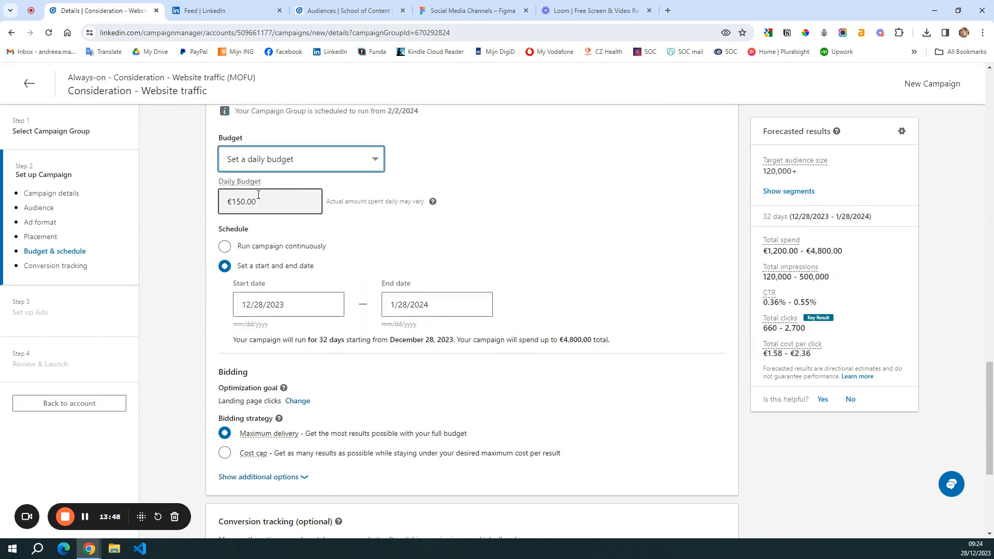
{"action": "scroll", "coordinate": [297, 202], "scroll_direction": "up", "scroll_amount": 1}
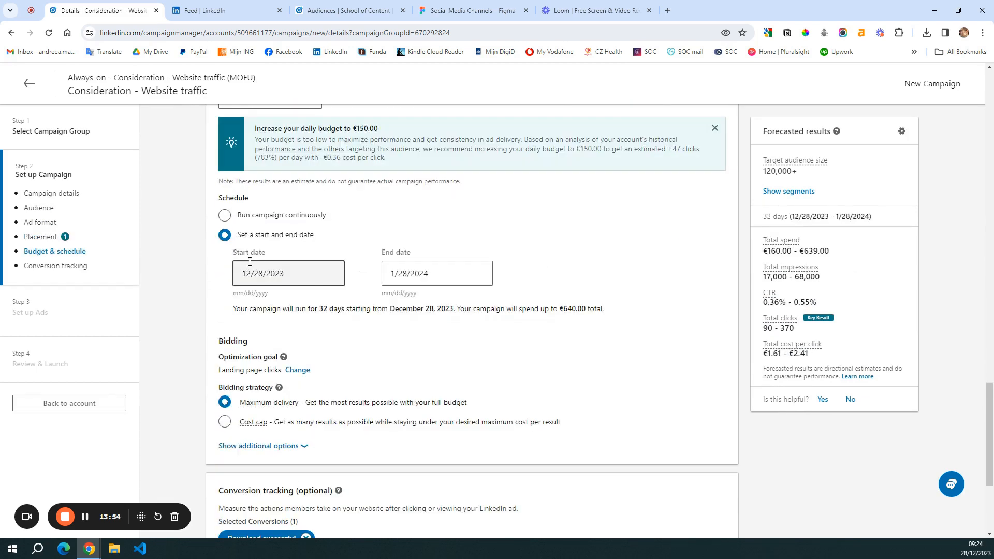
{"action": "left_click", "coordinate": [282, 271]}
{"action": "left_click", "coordinate": [382, 307]}
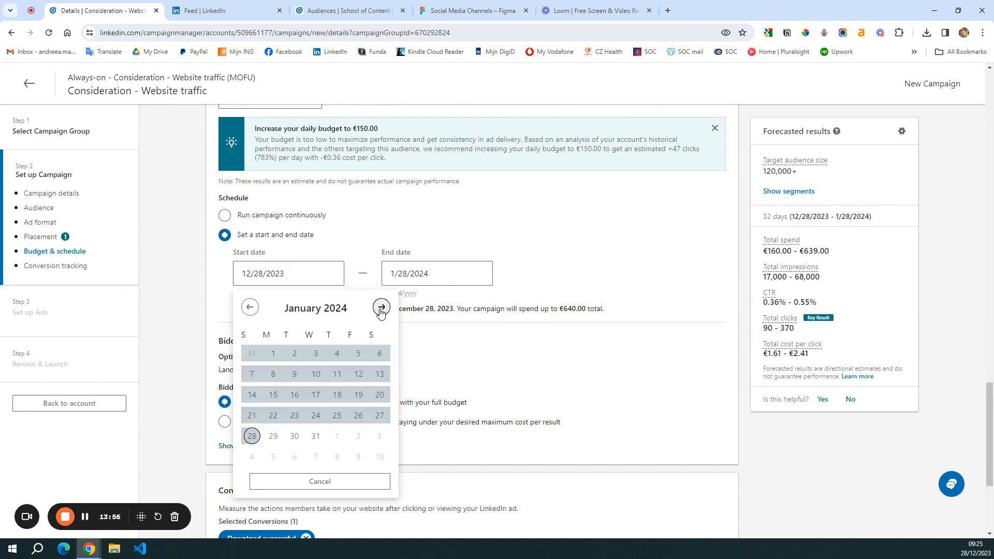
{"action": "left_click", "coordinate": [381, 307]}
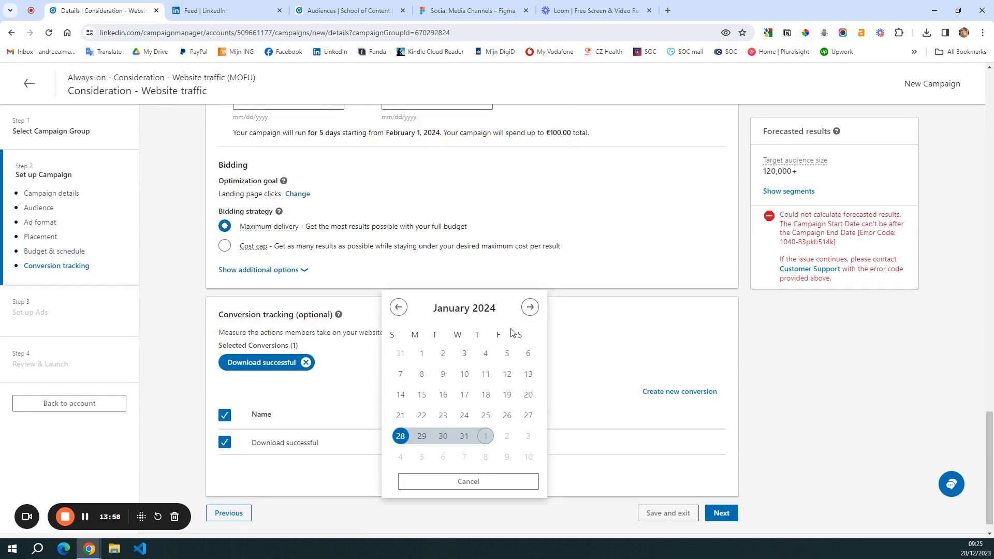
{"action": "left_click", "coordinate": [531, 306]}
{"action": "left_click", "coordinate": [528, 351]}
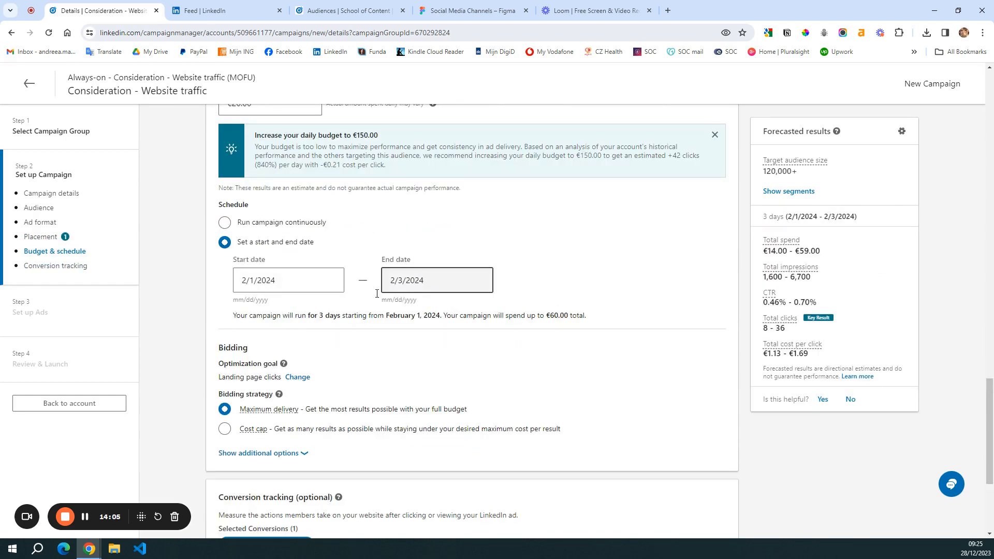
- Check the campaign's total spend for the schedule and read the daily budget recommendation
{"action": "left_click_drag", "start_coordinate": [545, 320], "coordinate": [593, 320]}
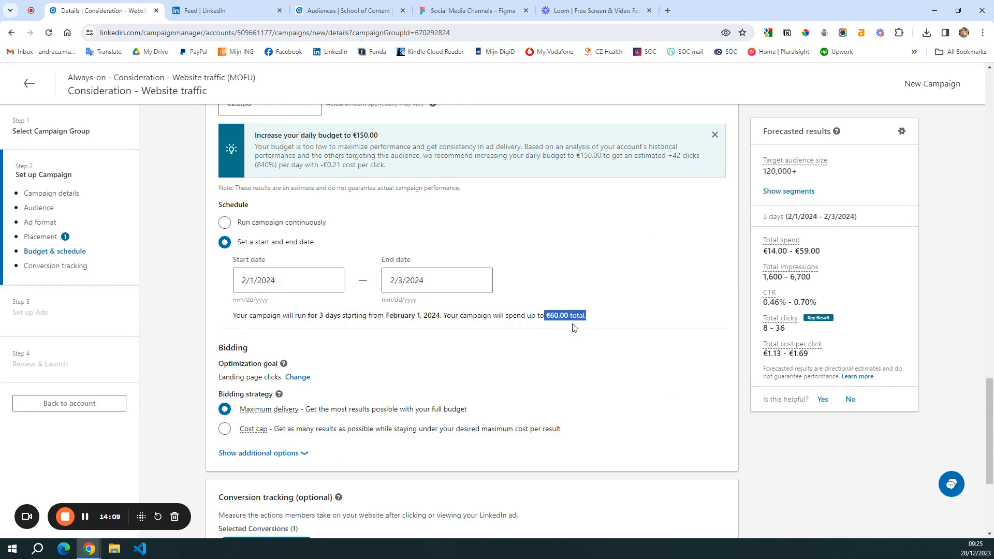
{"action": "scroll", "coordinate": [567, 321], "scroll_direction": "up", "scroll_amount": 3}
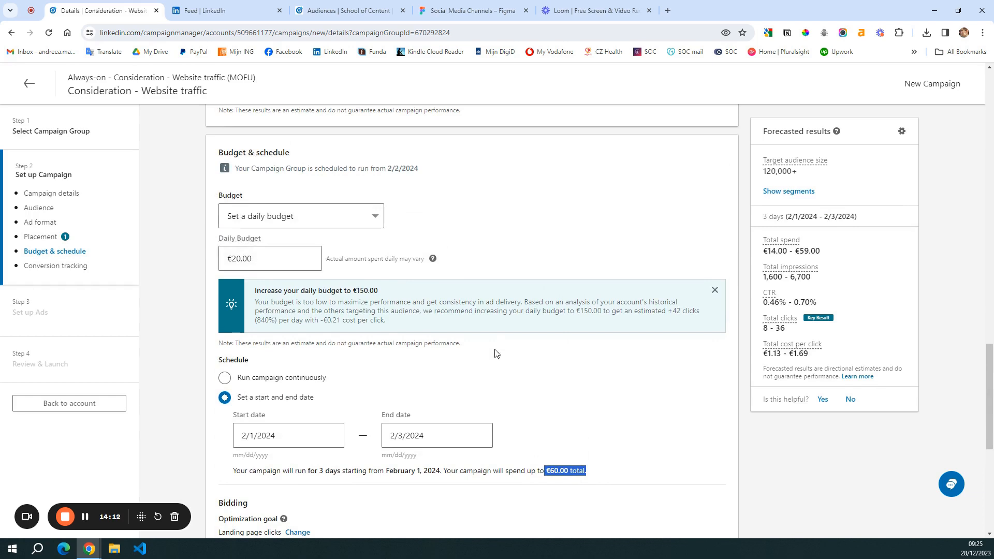
{"action": "scroll", "coordinate": [495, 353], "scroll_direction": "down", "scroll_amount": 2}
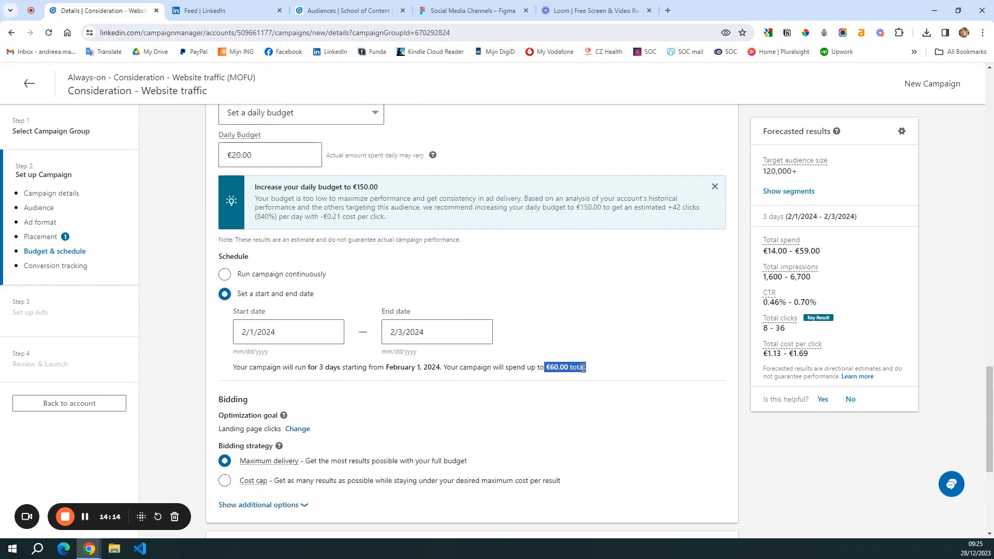
{"action": "left_click_drag", "start_coordinate": [254, 200], "coordinate": [510, 202]}
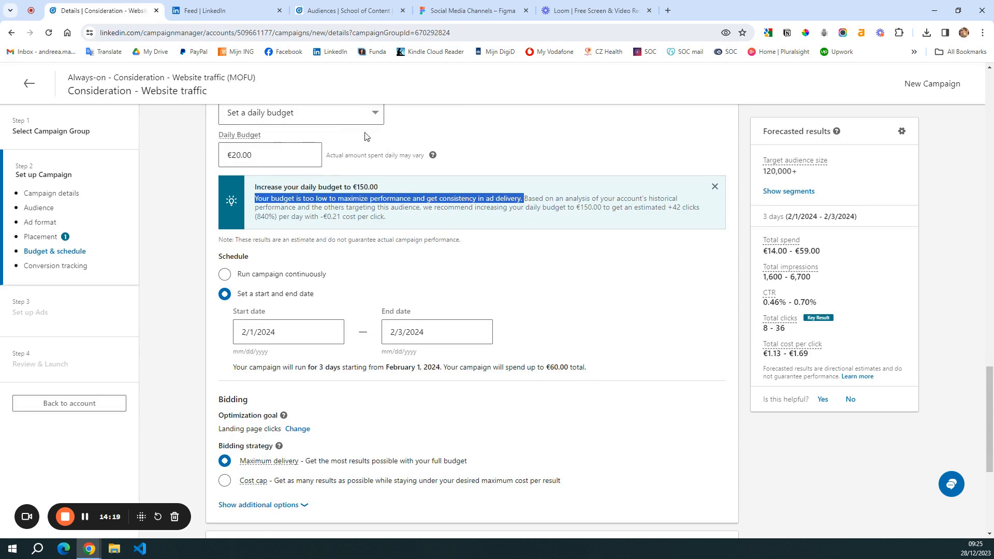
- Read the Maximum delivery explanation, choose Cost cap as the bidding strategy and check what similar advertisers spend per landing page click
{"action": "scroll", "coordinate": [506, 224], "scroll_direction": "down", "scroll_amount": 4}
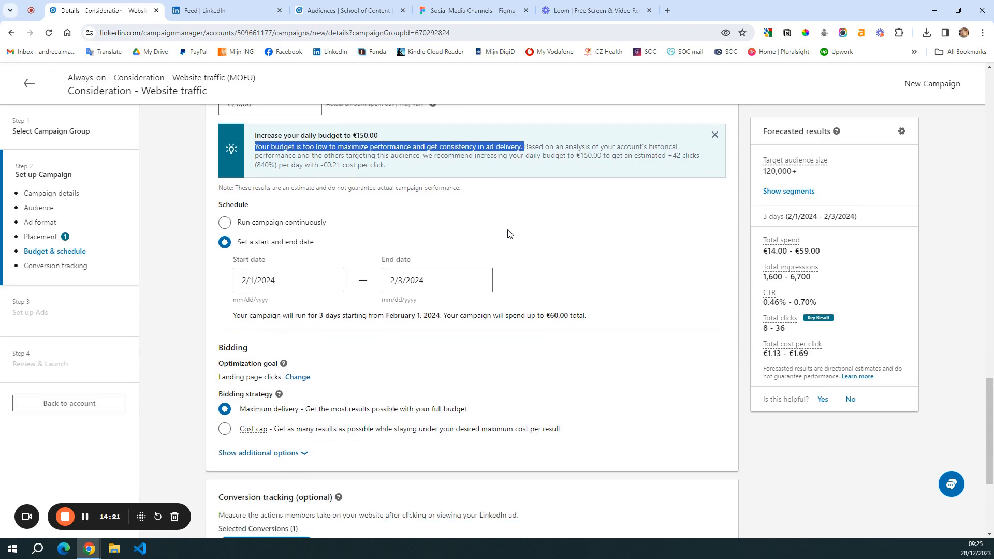
{"action": "mouse_move", "coordinate": [272, 260]}
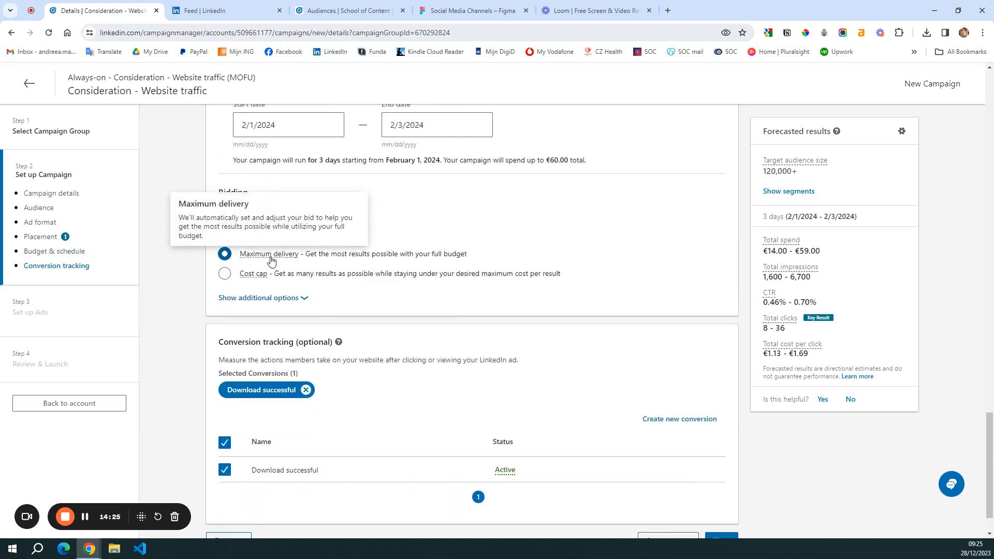
{"action": "left_click", "coordinate": [224, 273]}
{"action": "scroll", "coordinate": [262, 312], "scroll_direction": "down", "scroll_amount": 1}
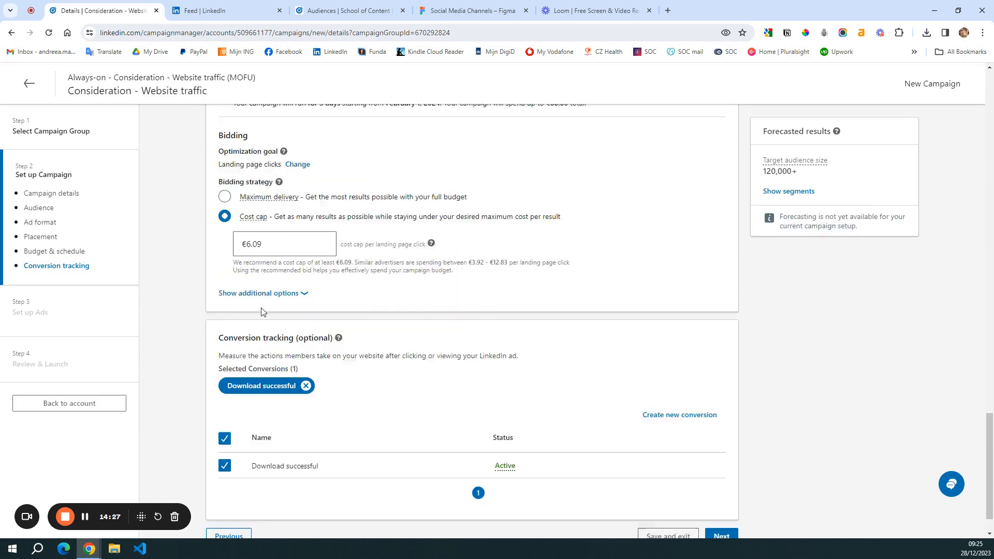
{"action": "scroll", "coordinate": [261, 311], "scroll_direction": "down", "scroll_amount": 1}
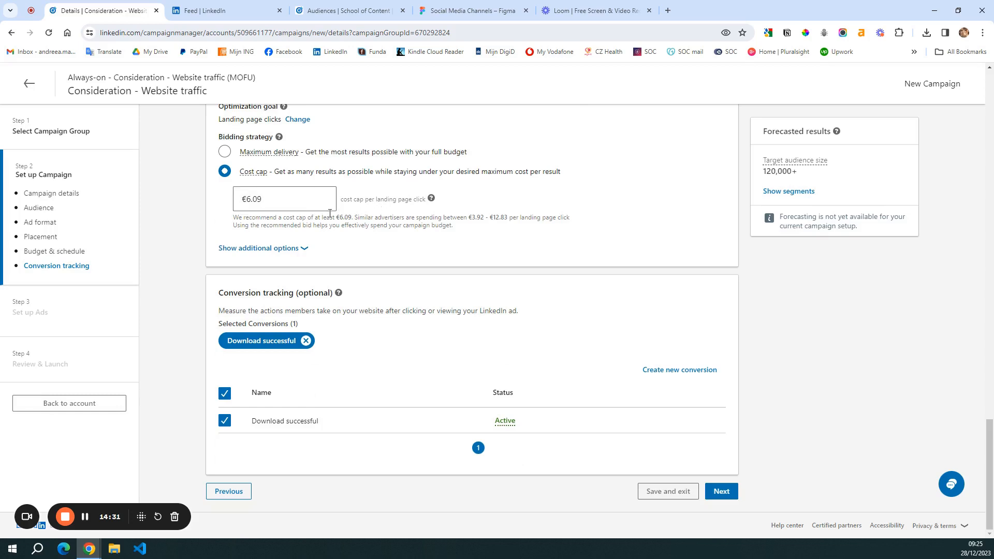
{"action": "left_click_drag", "start_coordinate": [469, 217], "coordinate": [505, 219]}
- Remove the Download successful conversion from the campaign's tracking and save the setup to continue to the ads
{"action": "left_click", "coordinate": [225, 394]}
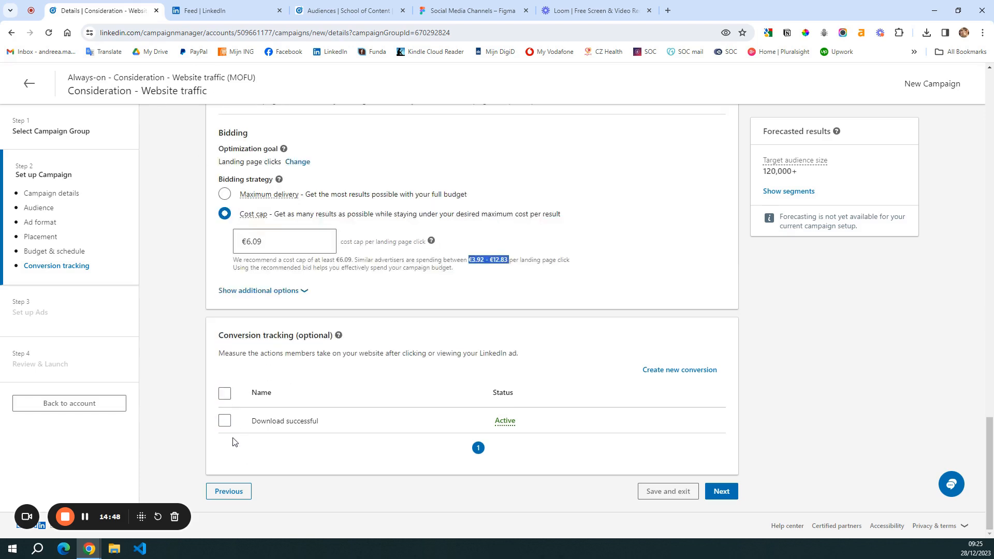
{"action": "left_click", "coordinate": [729, 496]}
{"action": "left_click", "coordinate": [779, 464]}
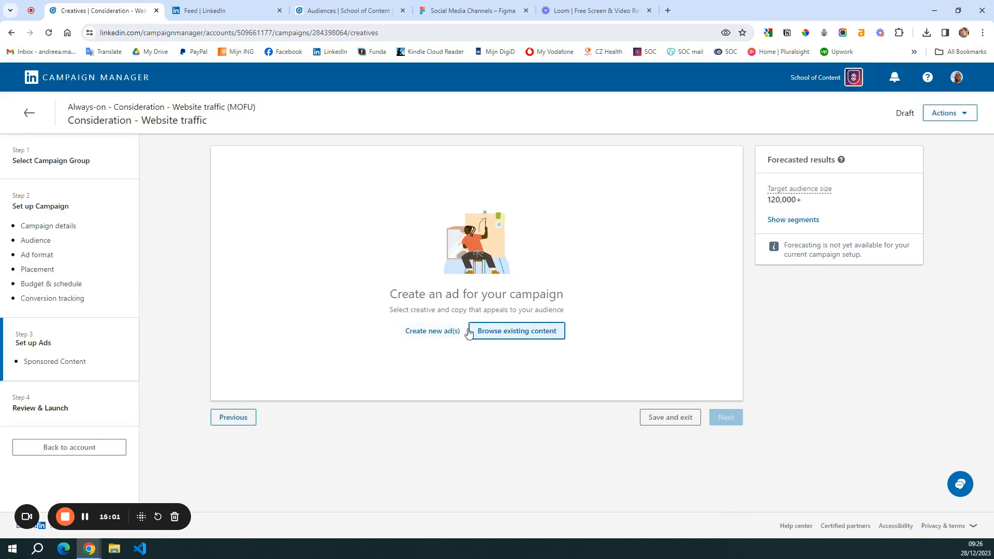
- Add the existing direct sponsored ad Get your content strategy for 2024 to the campaign and exit with the draft saved
{"action": "left_click", "coordinate": [506, 335]}
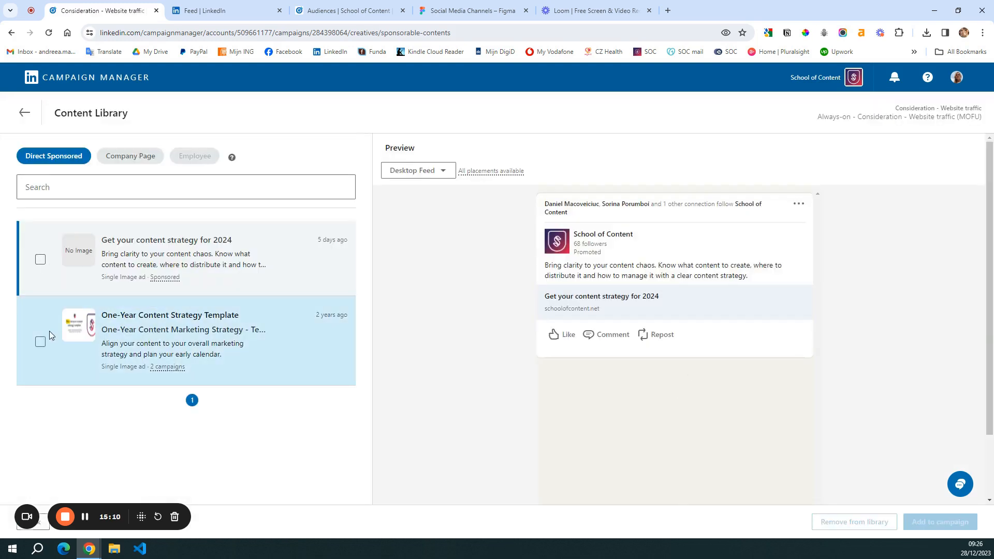
{"action": "left_click", "coordinate": [40, 260]}
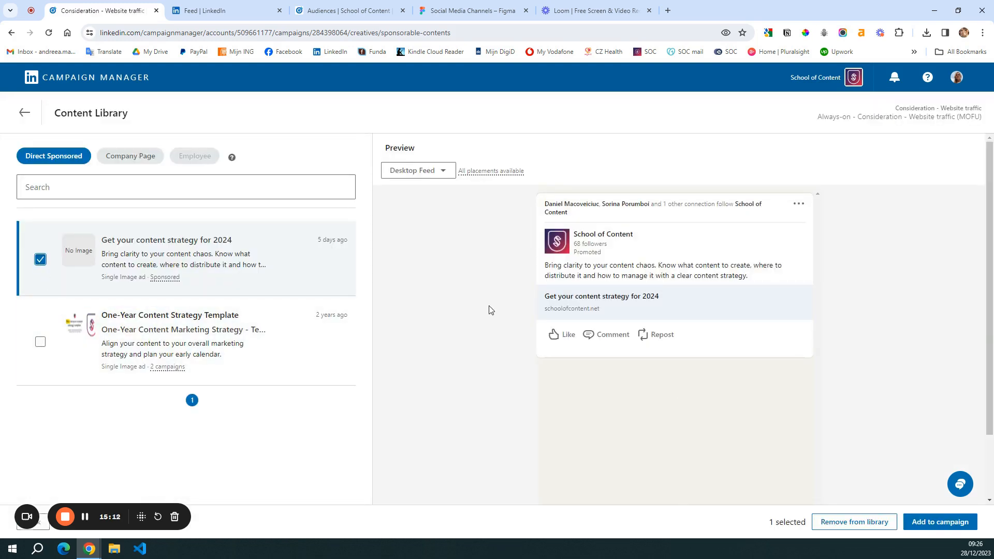
{"action": "left_click", "coordinate": [935, 522]}
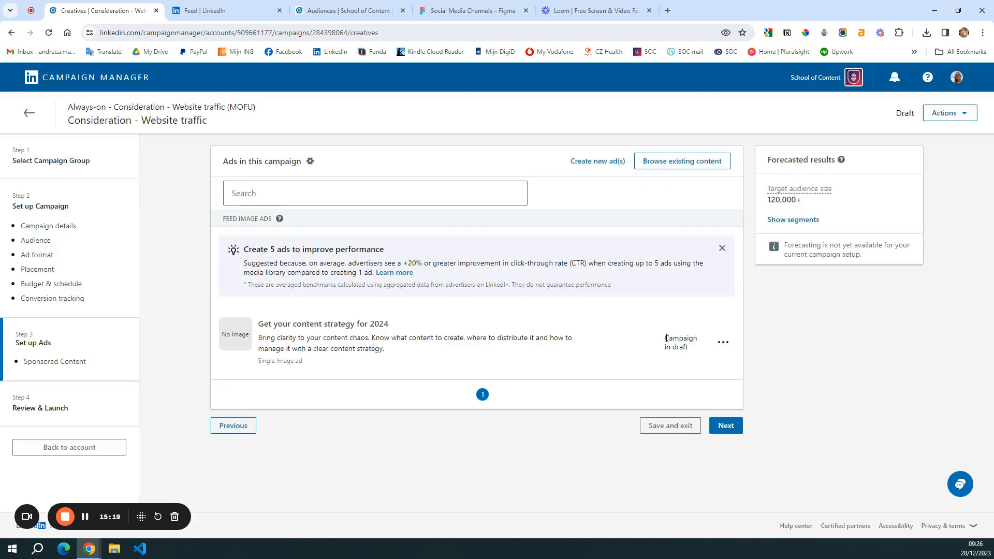
{"action": "left_click_drag", "start_coordinate": [667, 338], "coordinate": [705, 358]}
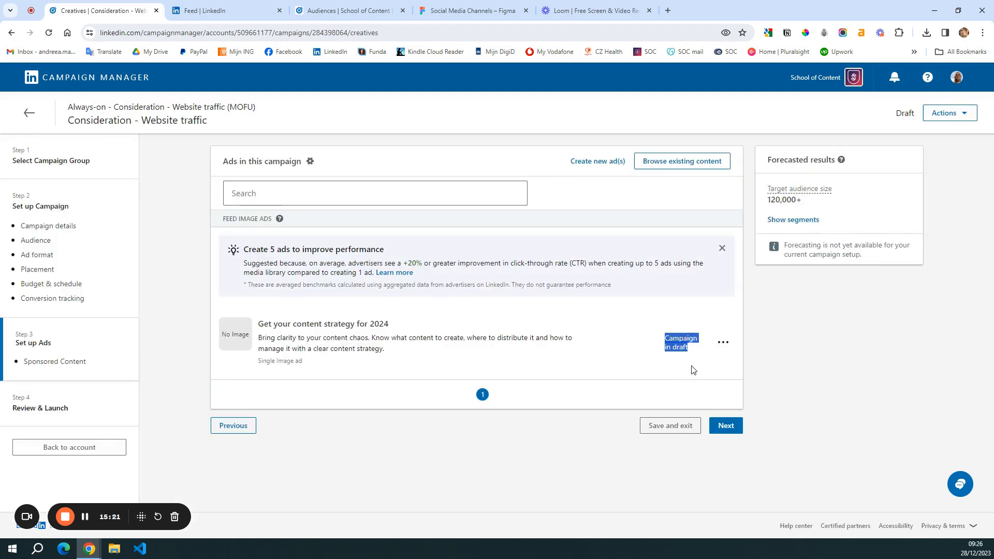
{"action": "left_click", "coordinate": [675, 427]}
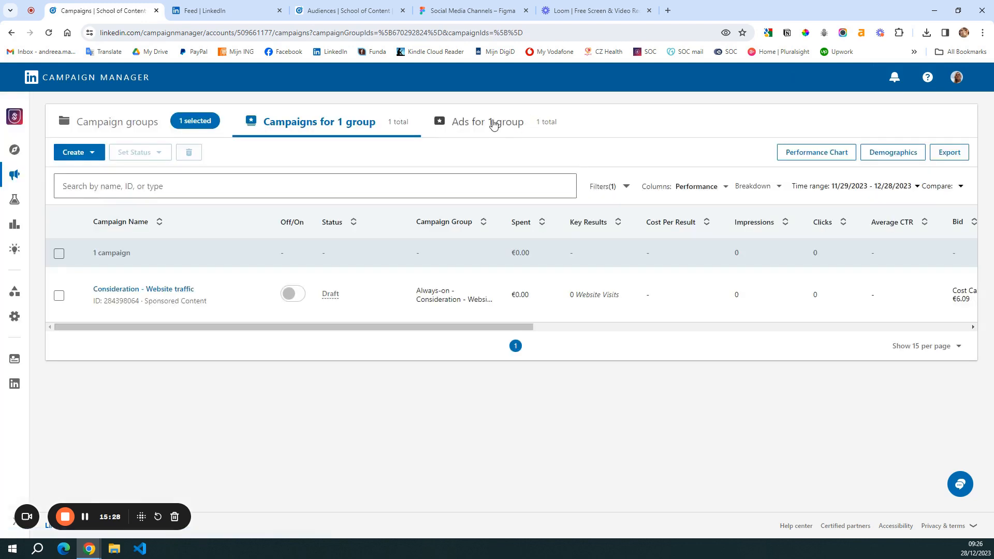
- View the campaign group's ad as a LinkedIn post, check its landing page and return to the ads list
{"action": "left_click", "coordinate": [492, 122]}
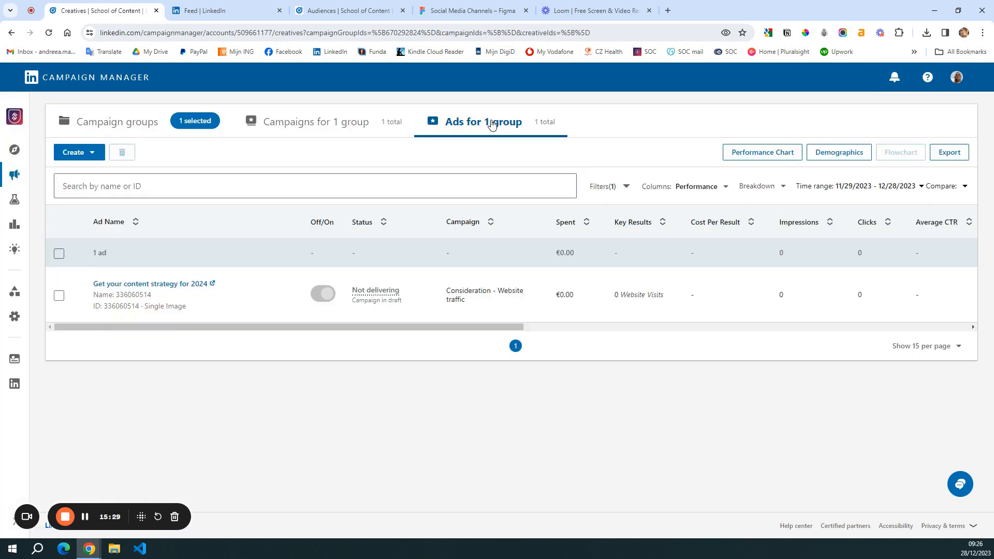
{"action": "mouse_move", "coordinate": [241, 310]}
{"action": "left_click", "coordinate": [212, 285]}
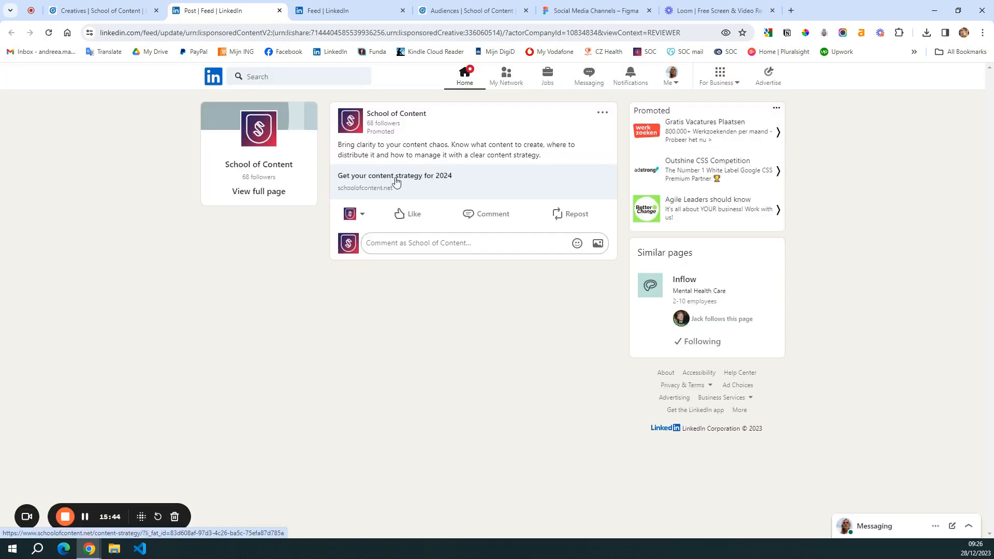
{"action": "left_click", "coordinate": [396, 181]}
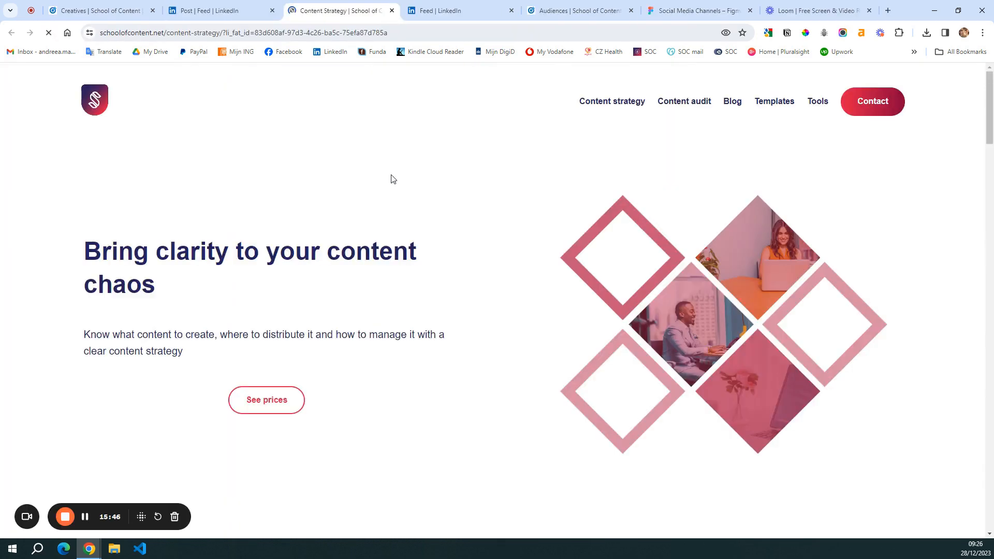
{"action": "key", "text": "ctrl+shift+Tab"}
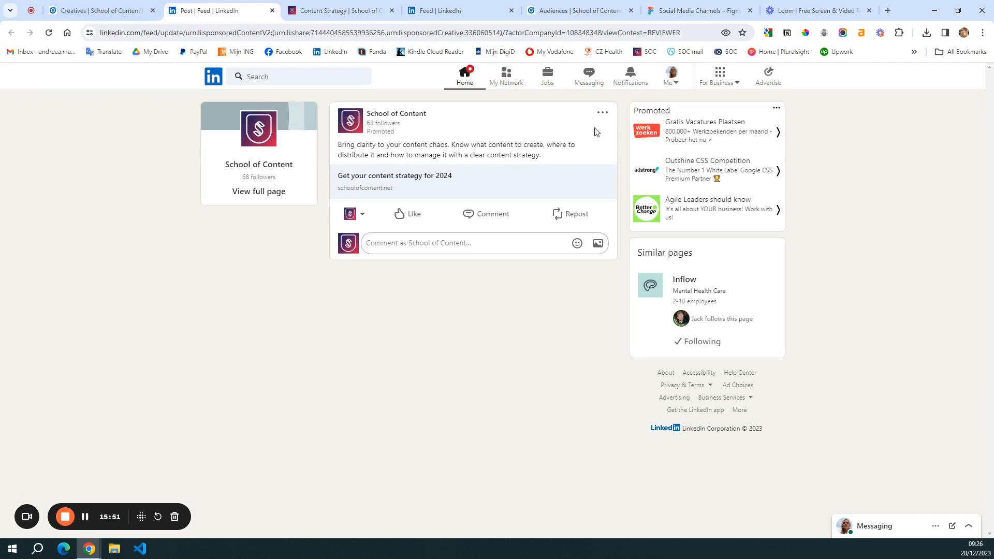
{"action": "left_click", "coordinate": [101, 12]}
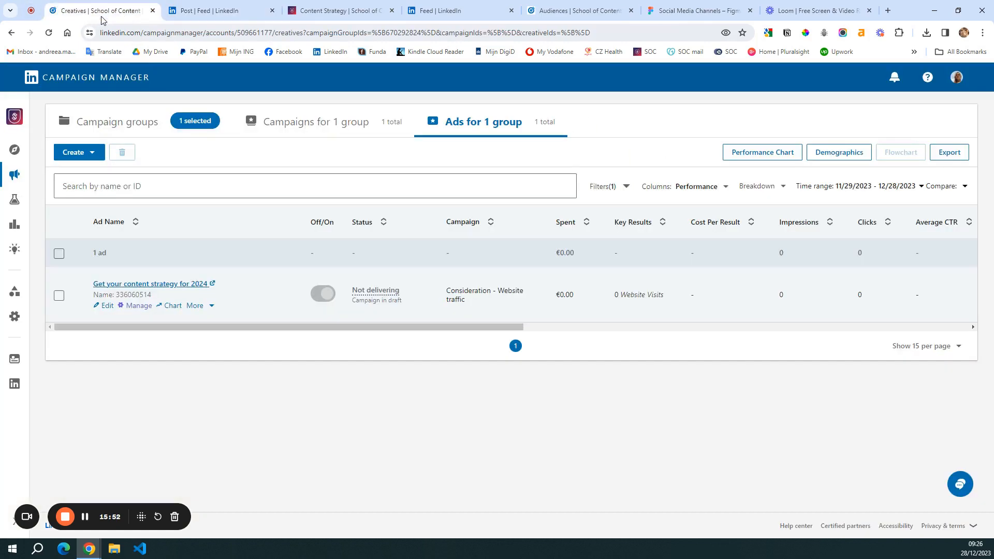
- Edit the ad to use the One-Year Content Strategy Template image from the image library and save it
{"action": "left_click", "coordinate": [106, 306]}
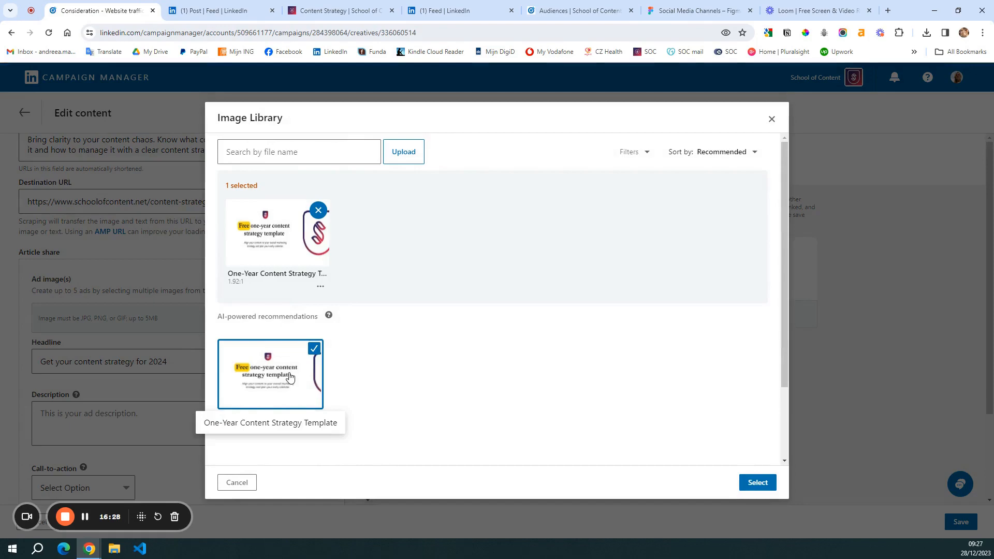
{"action": "left_click", "coordinate": [289, 377]}
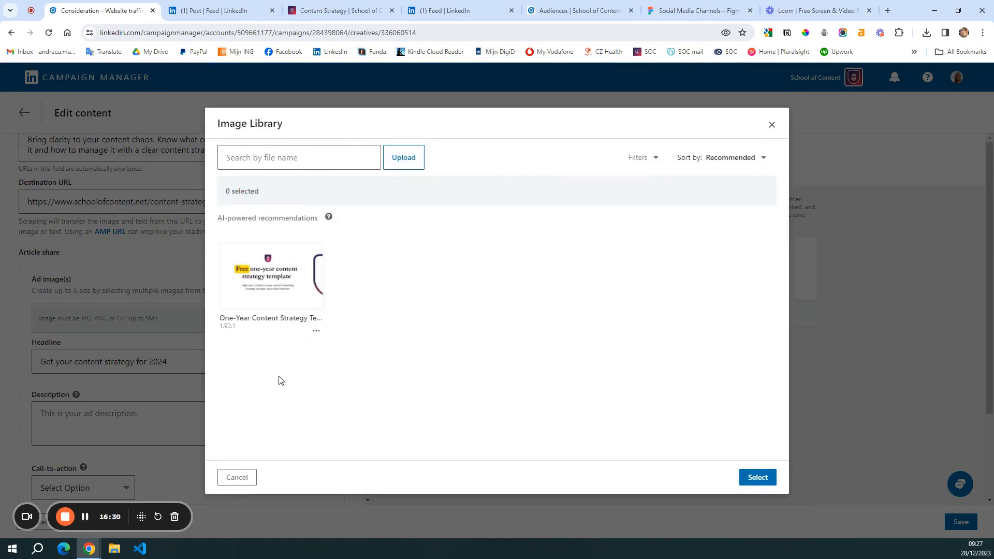
{"action": "left_click", "coordinate": [282, 272]}
{"action": "left_click", "coordinate": [761, 480]}
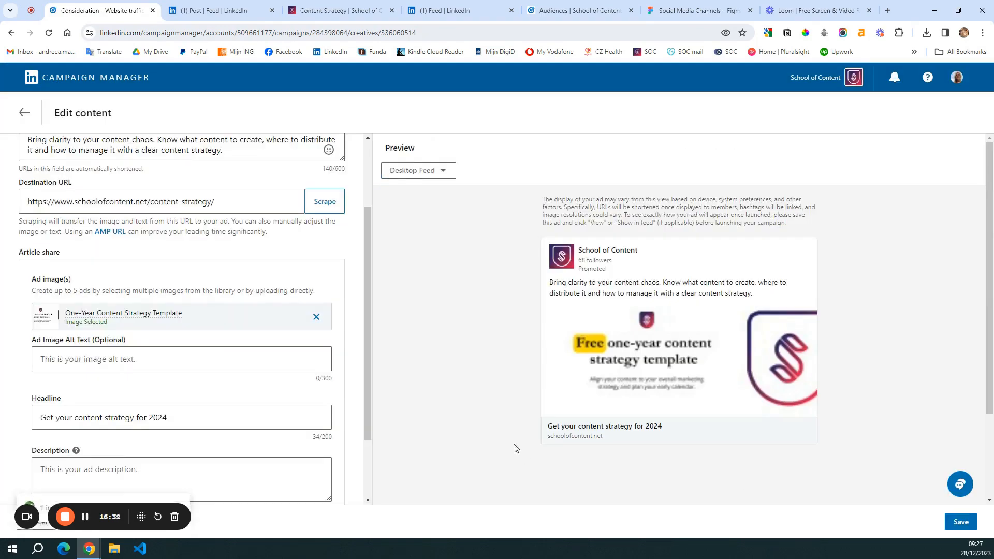
{"action": "left_click", "coordinate": [961, 522]}
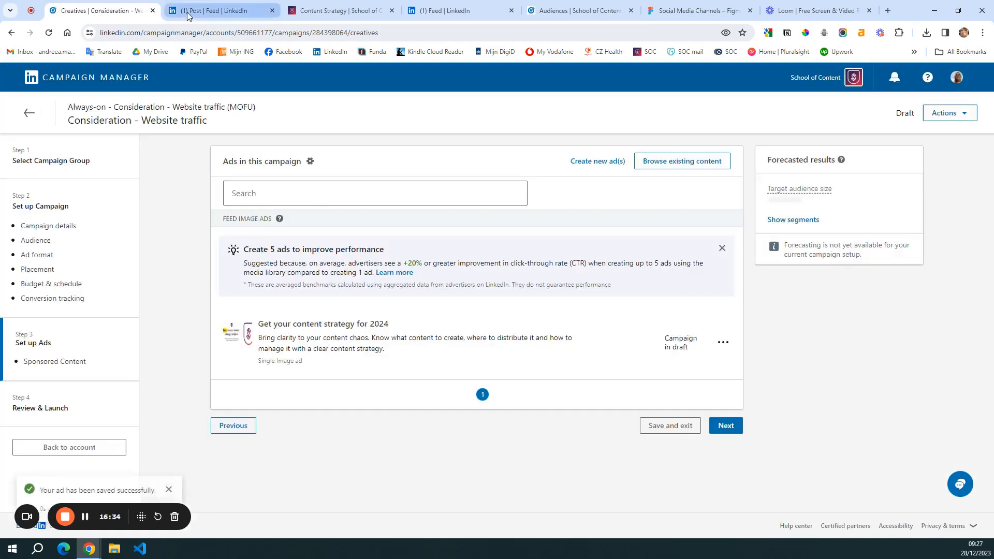
- Check the ad's LinkedIn post with its new image and open the account's Lead Gen Forms
{"action": "left_click", "coordinate": [202, 12]}
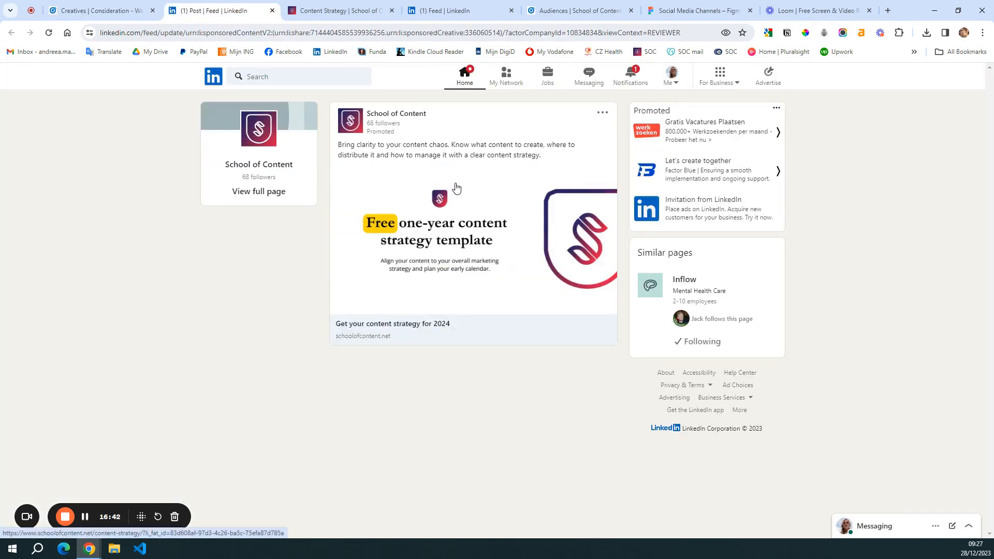
{"action": "left_click", "coordinate": [102, 11]}
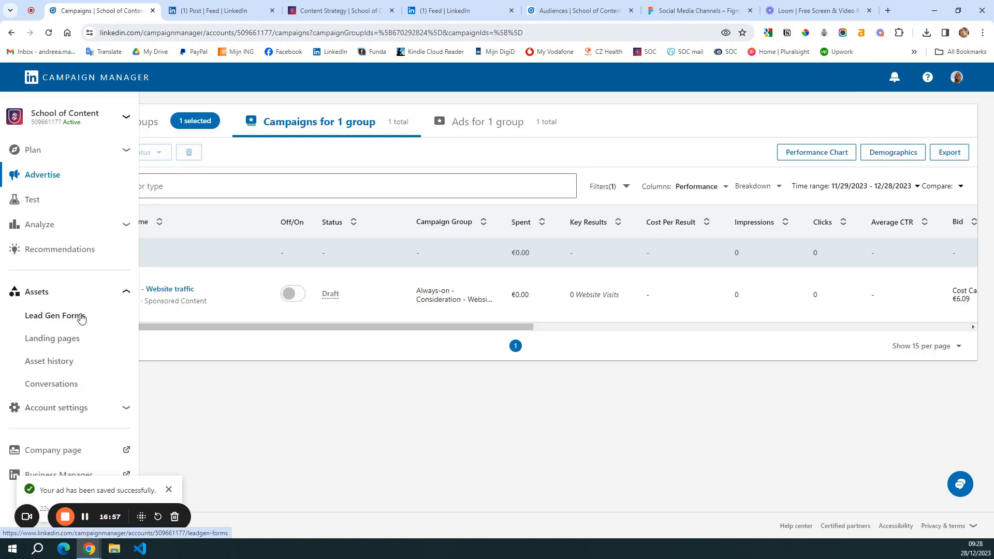
{"action": "left_click", "coordinate": [23, 321]}
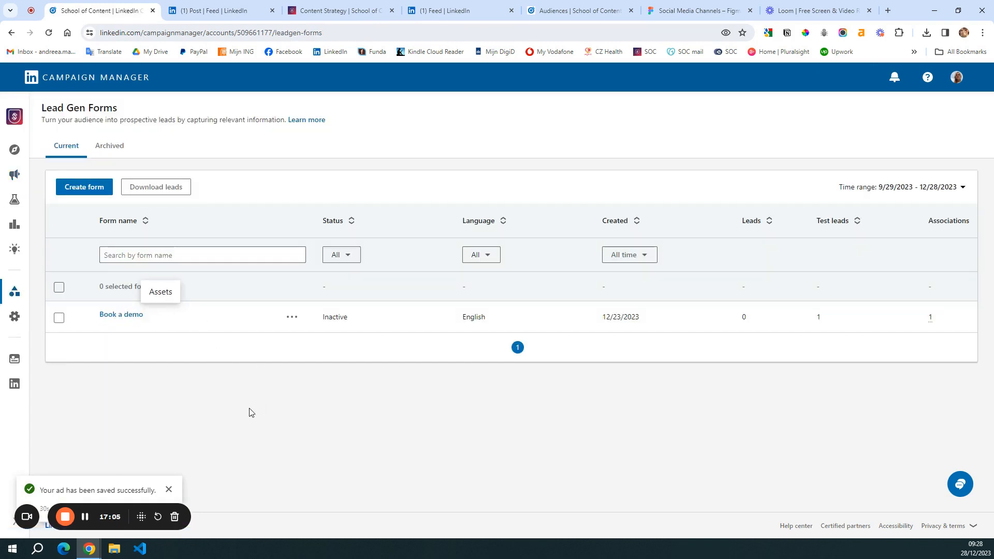
- Open the Book a demo lead gen form and review its form details, confirmation, hidden fields and preview
{"action": "left_click", "coordinate": [124, 315]}
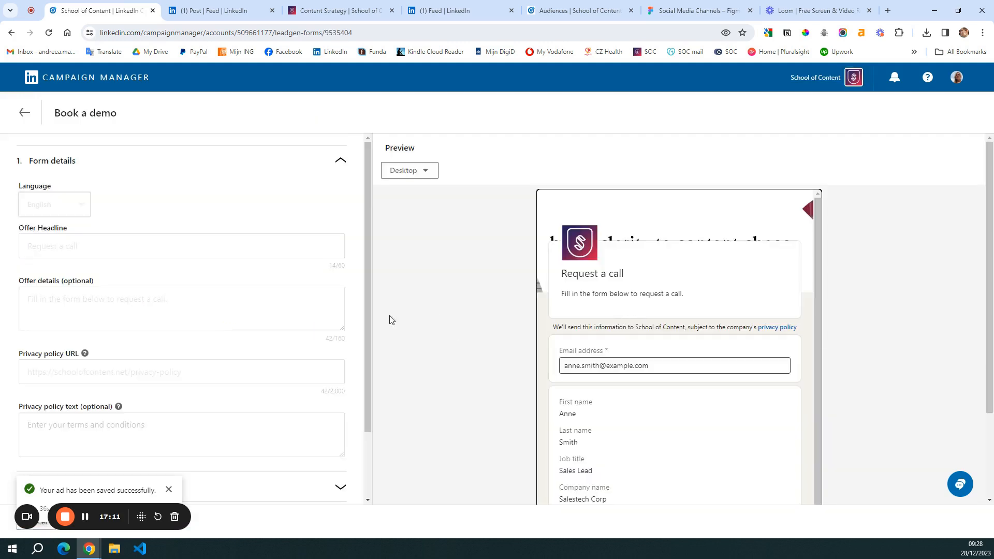
{"action": "scroll", "coordinate": [321, 296], "scroll_direction": "down", "scroll_amount": 2}
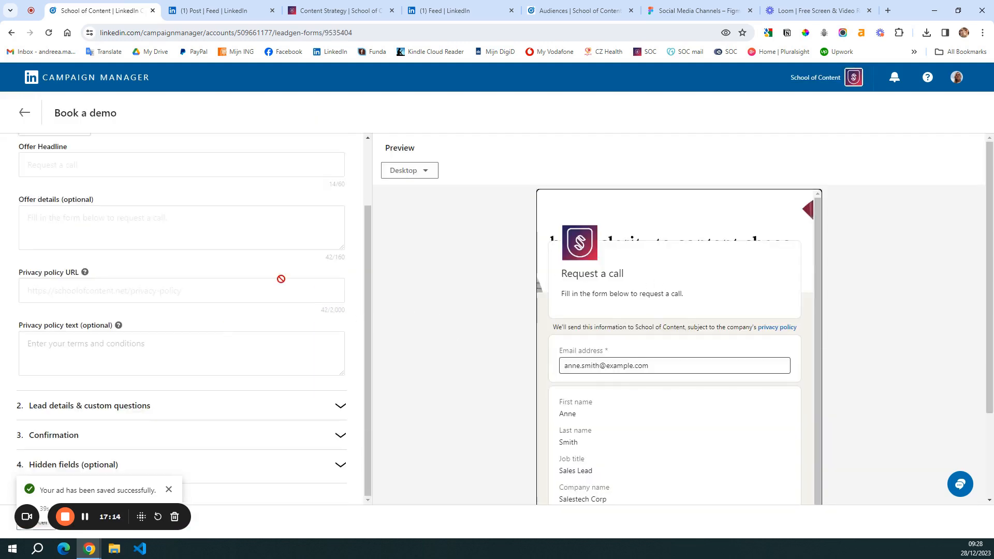
{"action": "left_click", "coordinate": [248, 406]}
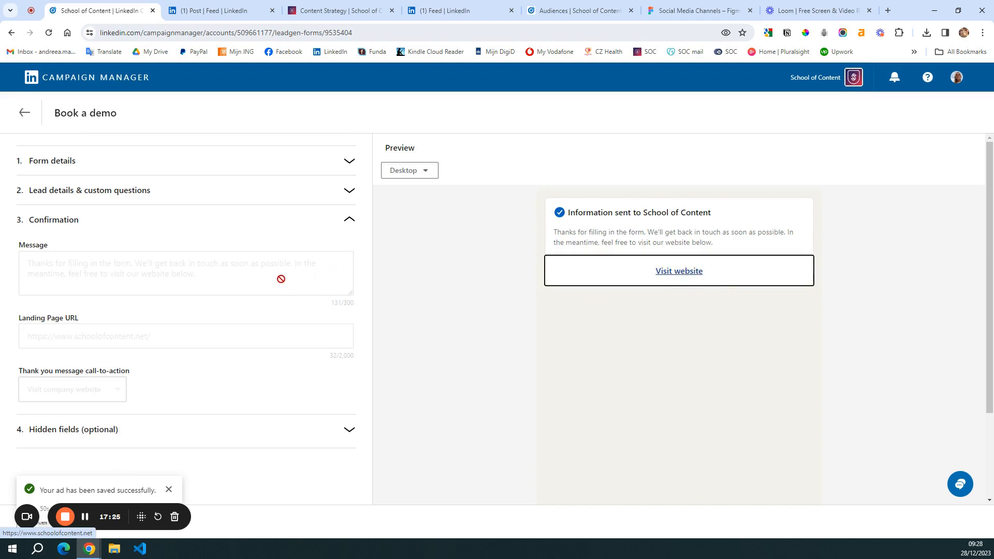
{"action": "left_click", "coordinate": [205, 430]}
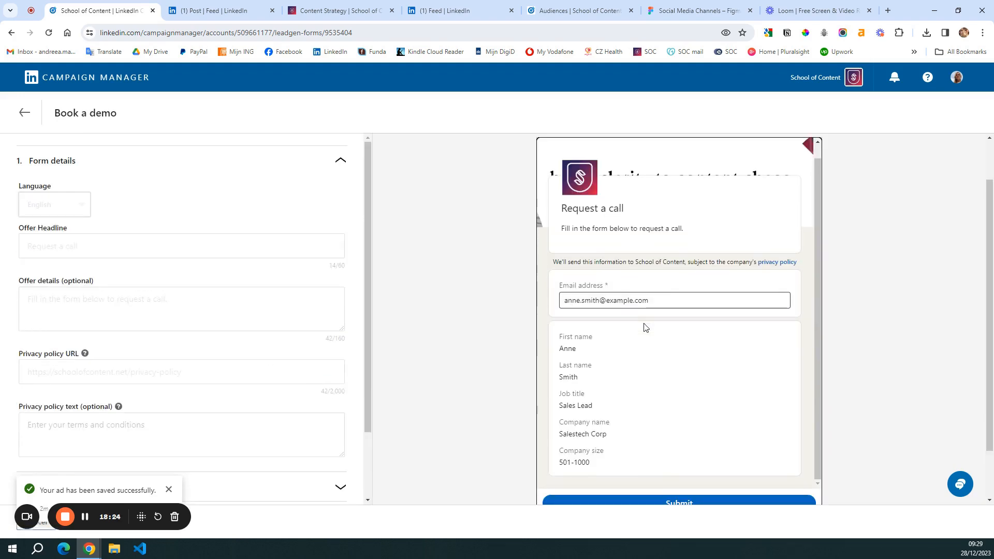
{"action": "scroll", "coordinate": [644, 329], "scroll_direction": "down", "scroll_amount": 3}
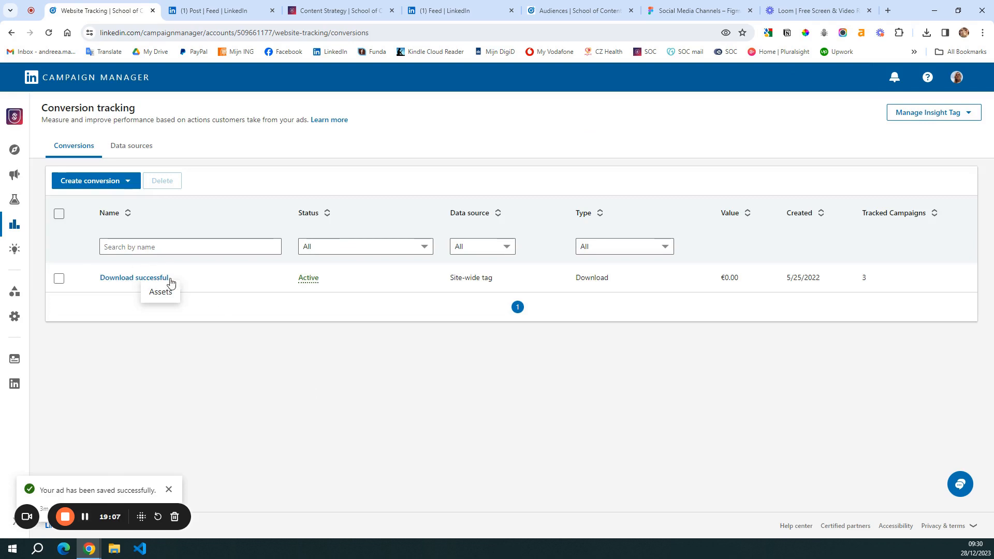
- Open the Download successful conversion from conversion tracking and choose Download as its key conversion behavior
{"action": "mouse_move", "coordinate": [15, 226]}
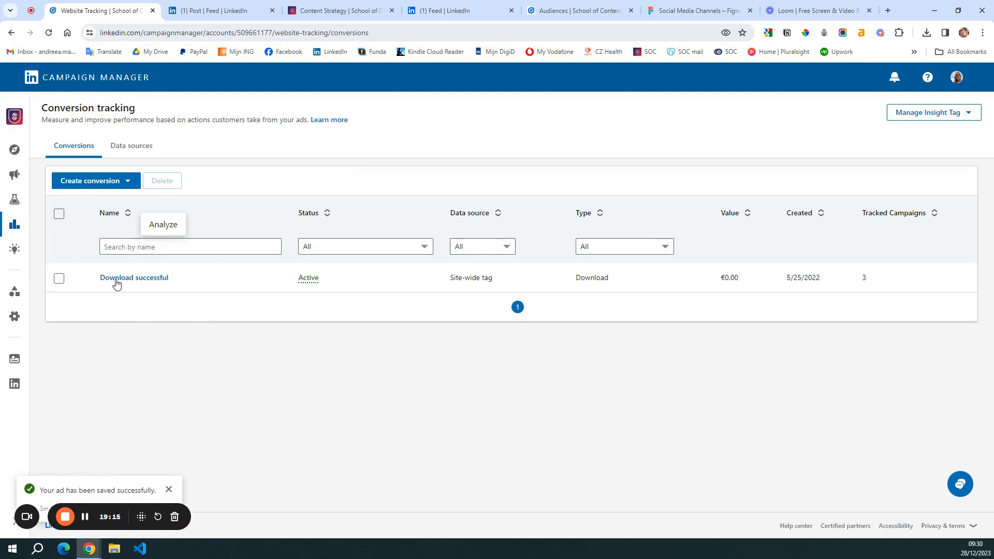
{"action": "left_click", "coordinate": [124, 283]}
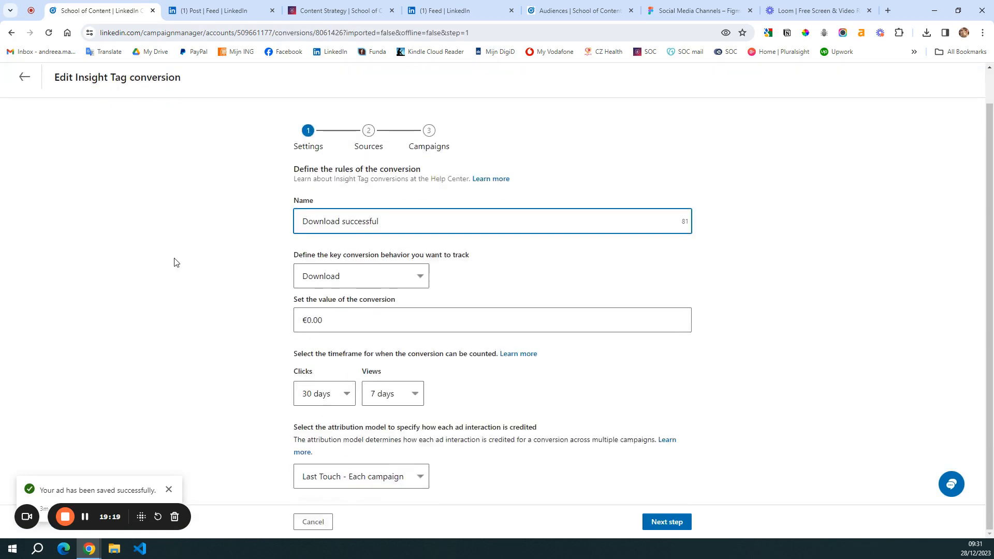
{"action": "left_click", "coordinate": [398, 278]}
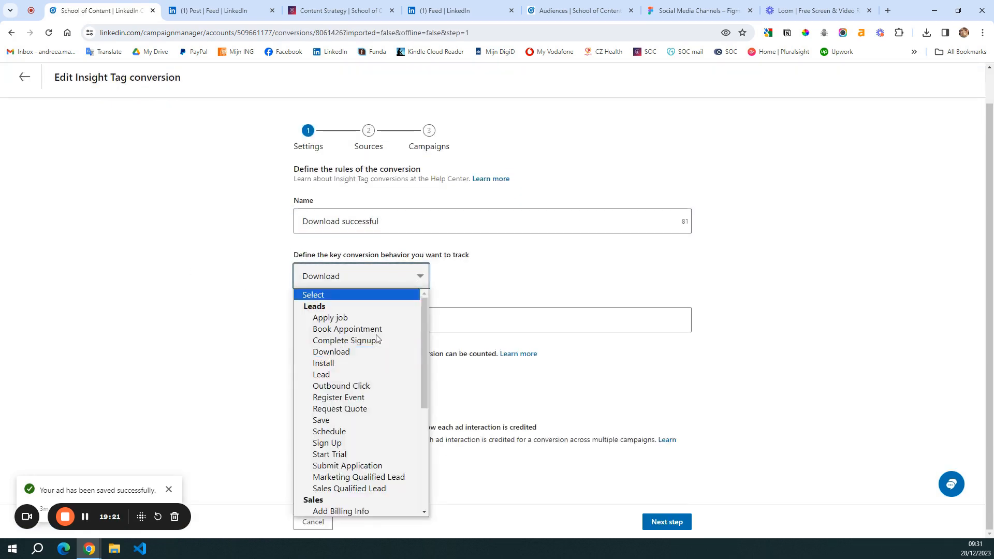
{"action": "left_click", "coordinate": [317, 353]}
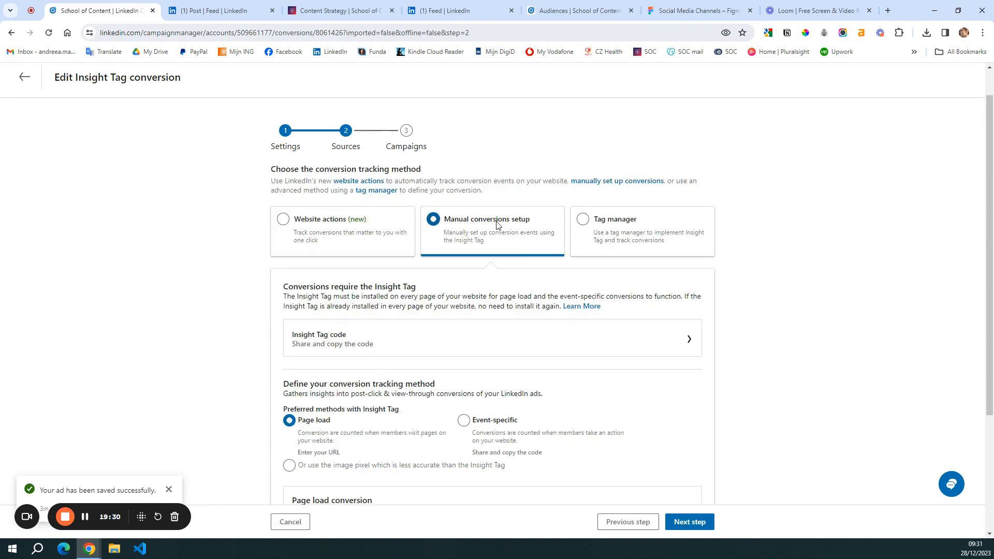
- Review the conversion's manual Insight Tag setup, including the page load method and its URL rule
{"action": "scroll", "coordinate": [497, 227], "scroll_direction": "down", "scroll_amount": 3}
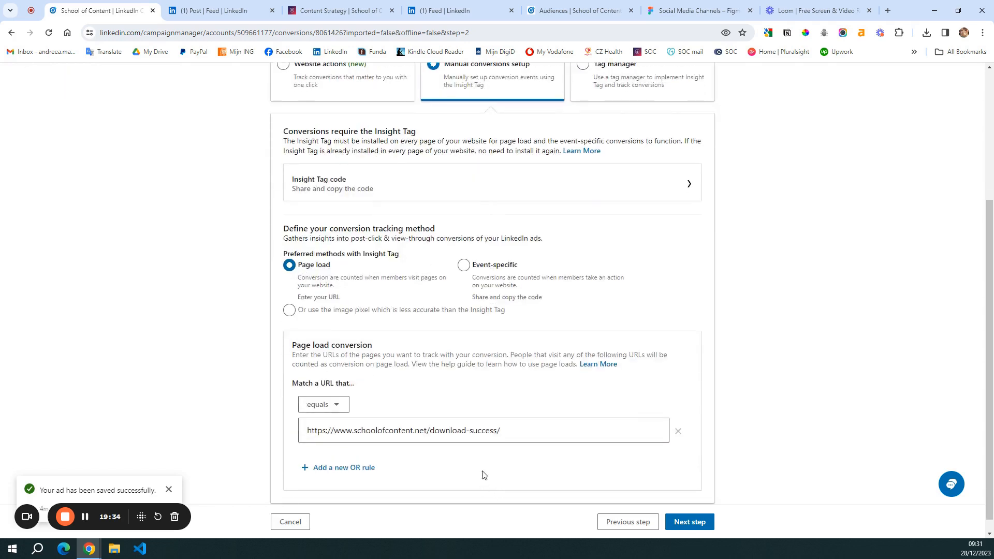
{"action": "left_click_drag", "start_coordinate": [503, 431], "coordinate": [429, 433]}
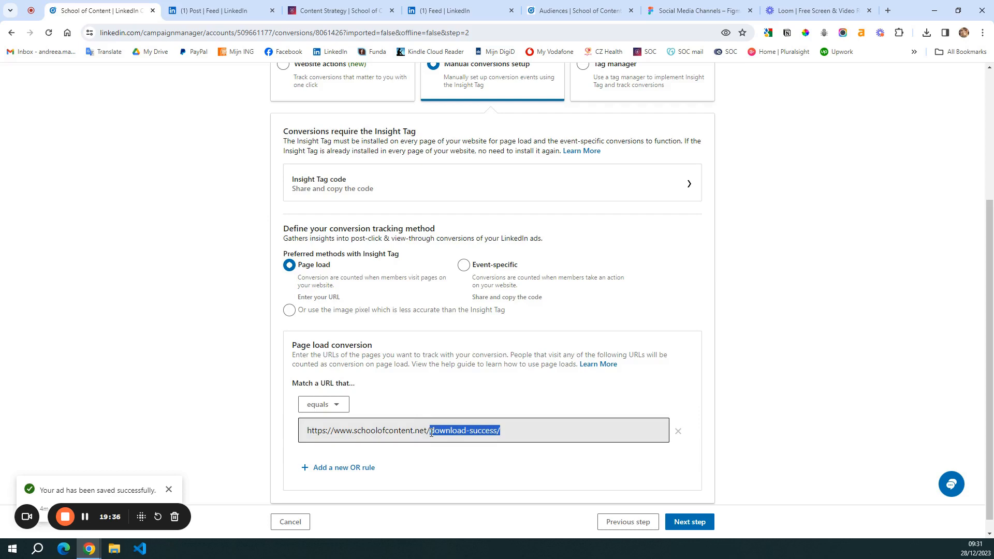
{"action": "left_click", "coordinate": [520, 431]}
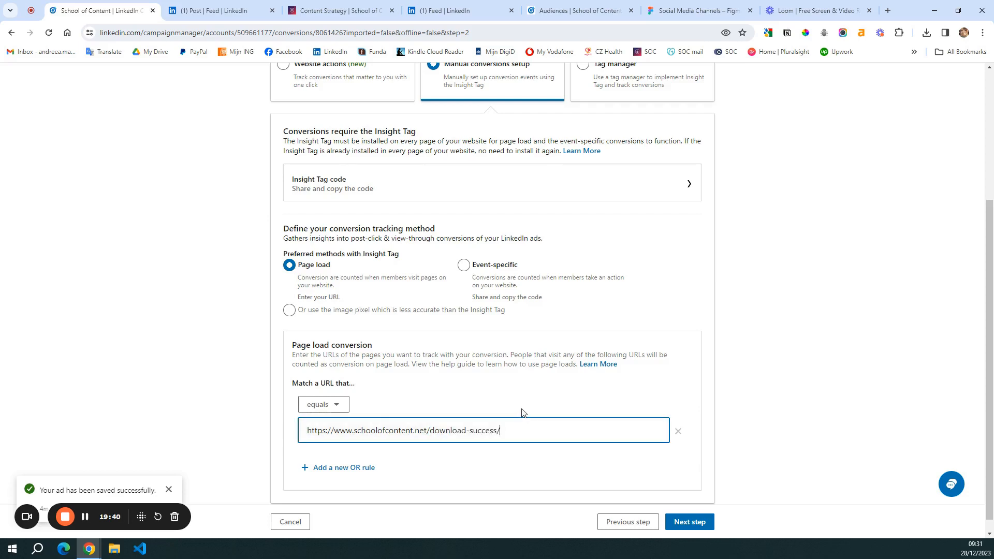
{"action": "scroll", "coordinate": [522, 412], "scroll_direction": "down", "scroll_amount": 1}
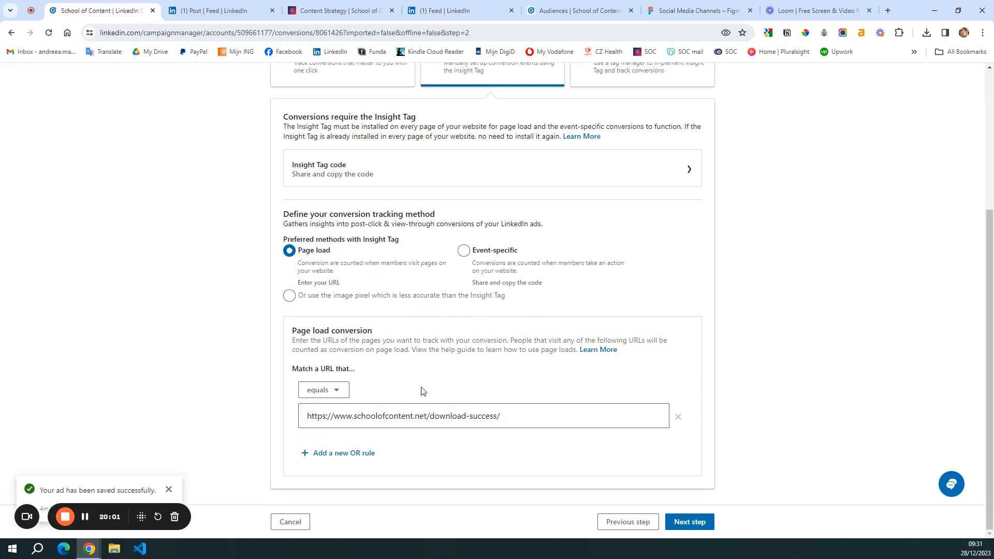
- Add the Consideration - Website traffic campaign to the conversion's tracked campaigns, update the conversion and check its status
{"action": "left_click", "coordinate": [713, 524]}
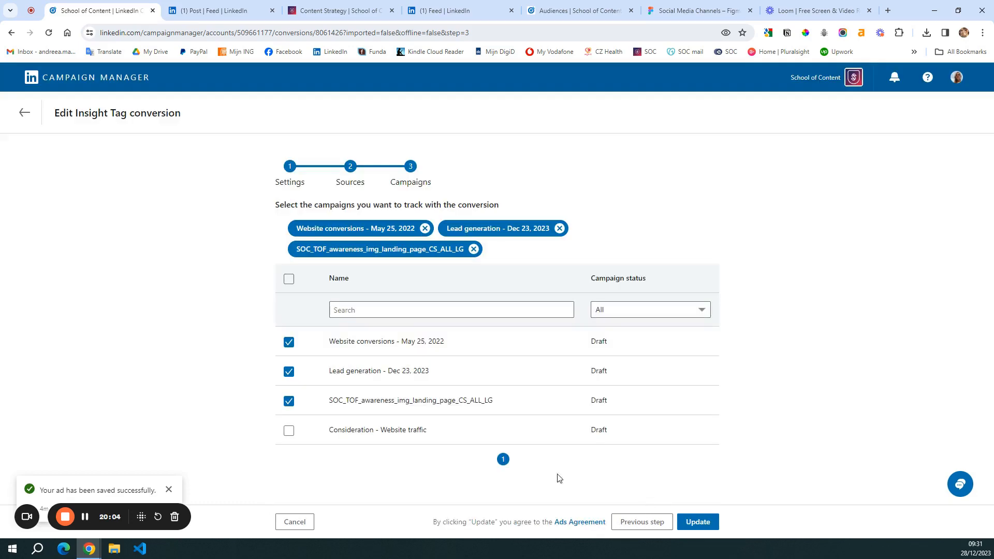
{"action": "left_click", "coordinate": [288, 433]}
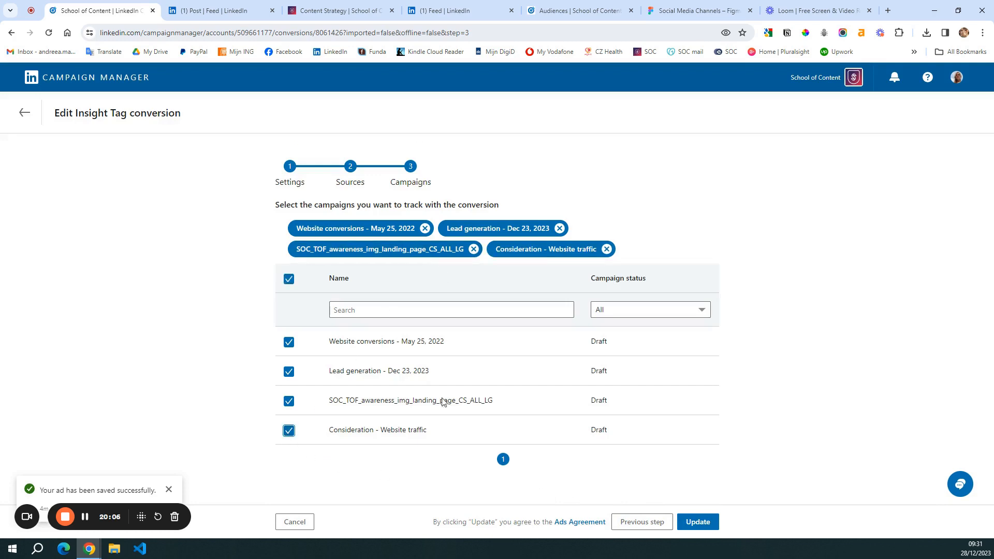
{"action": "left_click", "coordinate": [713, 522]}
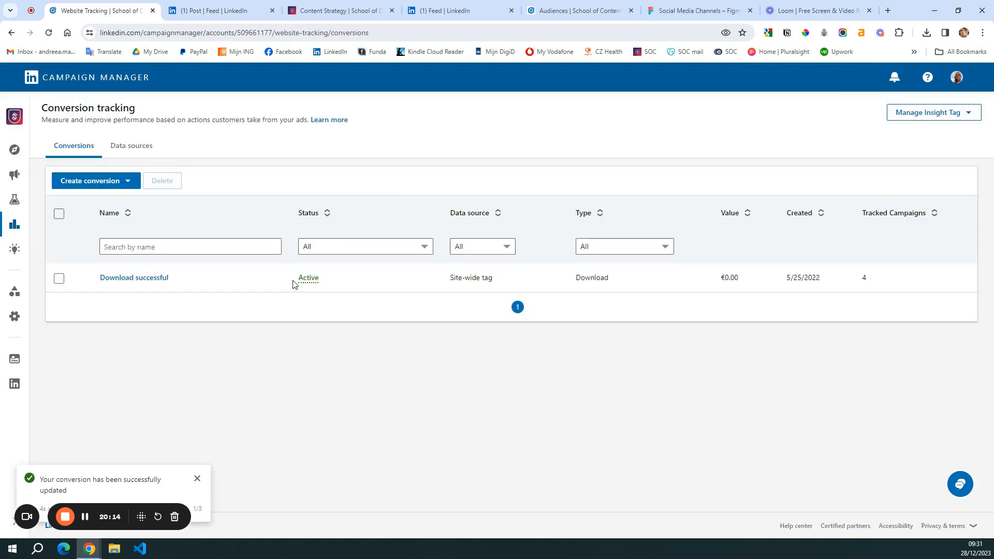
{"action": "left_click_drag", "start_coordinate": [297, 279], "coordinate": [346, 281]}
{"action": "left_click", "coordinate": [386, 338]}
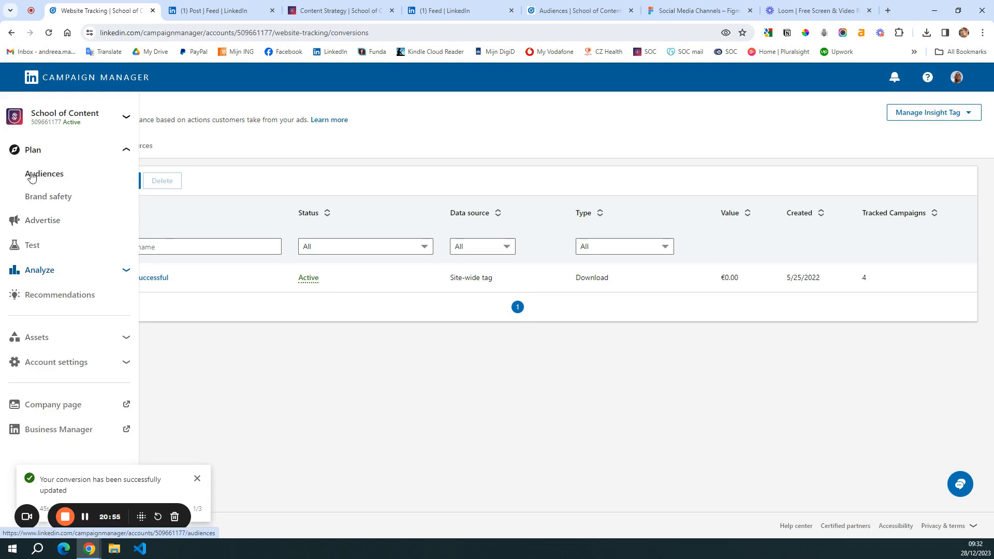
- Open the account's matched audiences, view the options for creating an audience and look at the saved audiences
{"action": "left_click", "coordinate": [52, 178]}
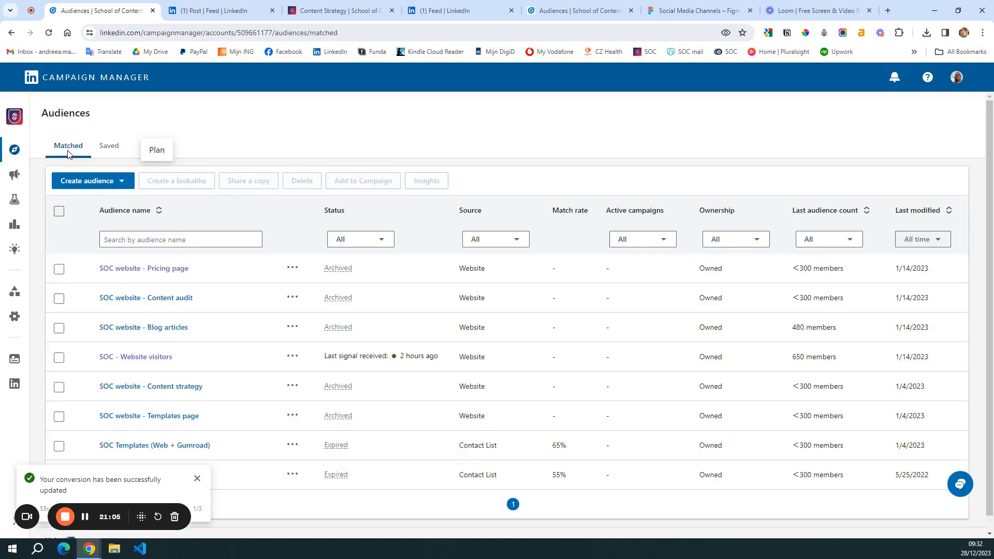
{"action": "left_click", "coordinate": [94, 182]}
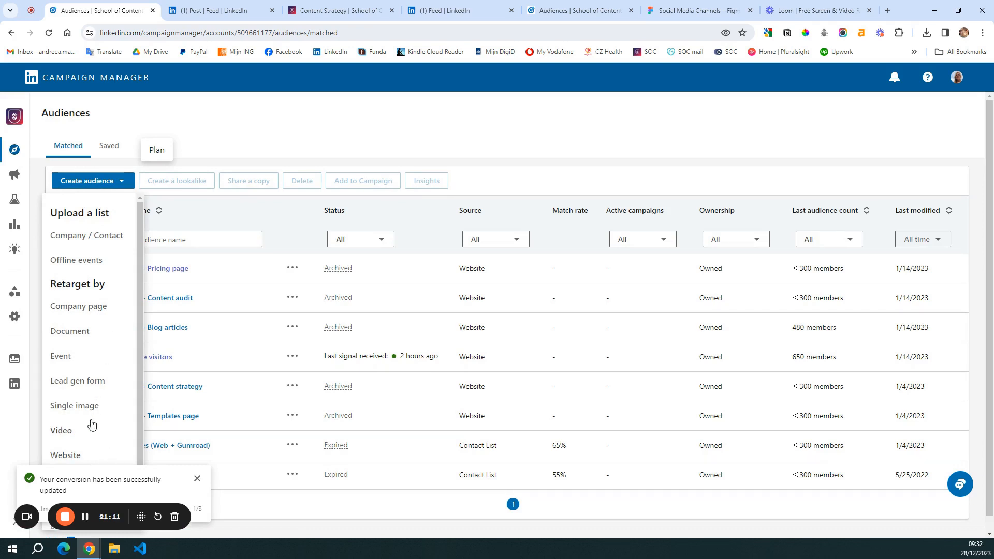
{"action": "left_click", "coordinate": [111, 147]}
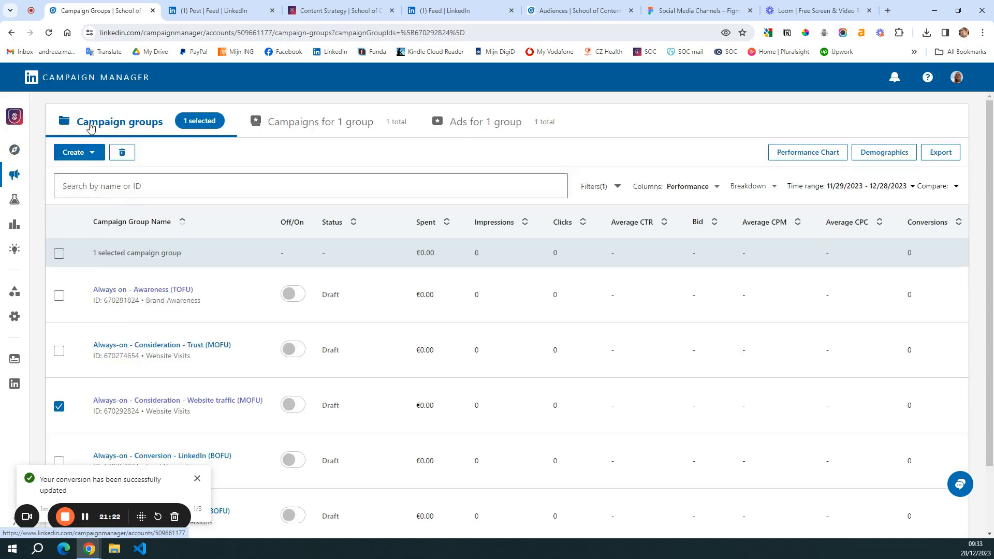
- Check the campaigns and ads of the selected campaign group and return to conversion tracking
{"action": "left_click", "coordinate": [338, 125]}
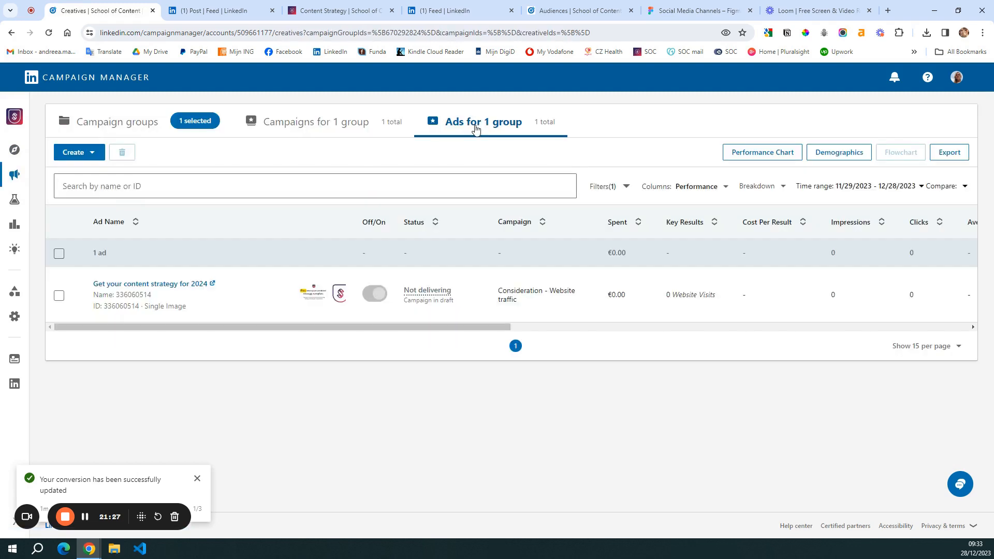
{"action": "mouse_move", "coordinate": [45, 321]}
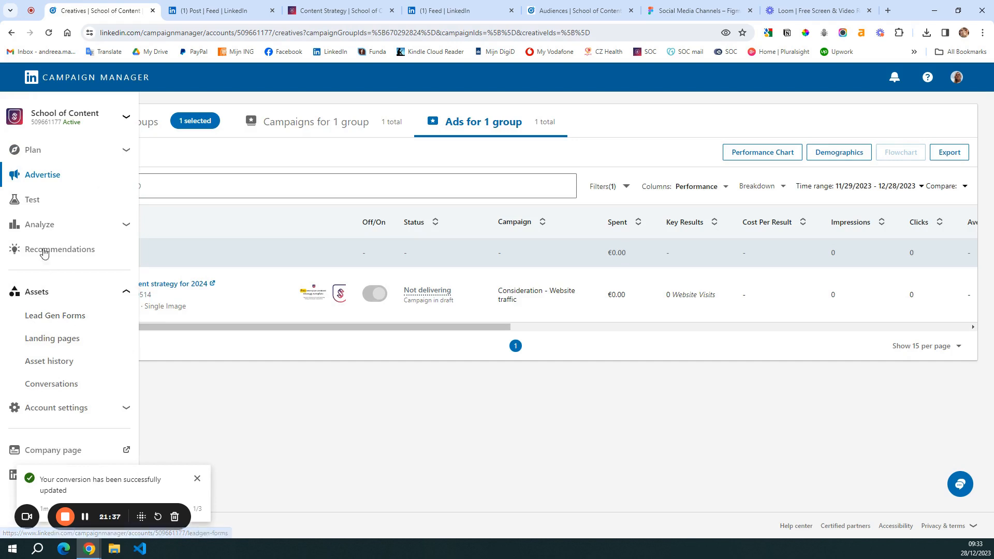
{"action": "left_click", "coordinate": [38, 224]}
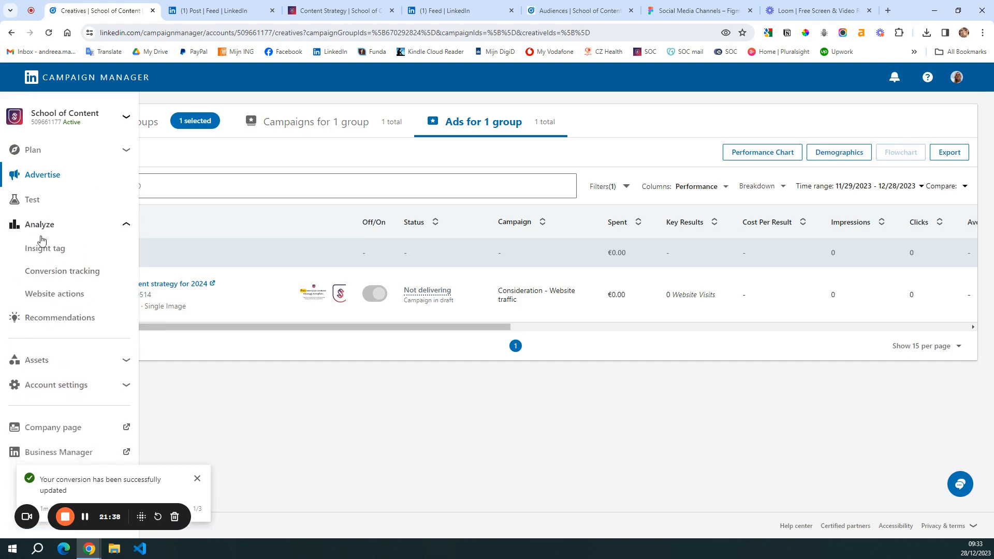
{"action": "left_click", "coordinate": [45, 276]}
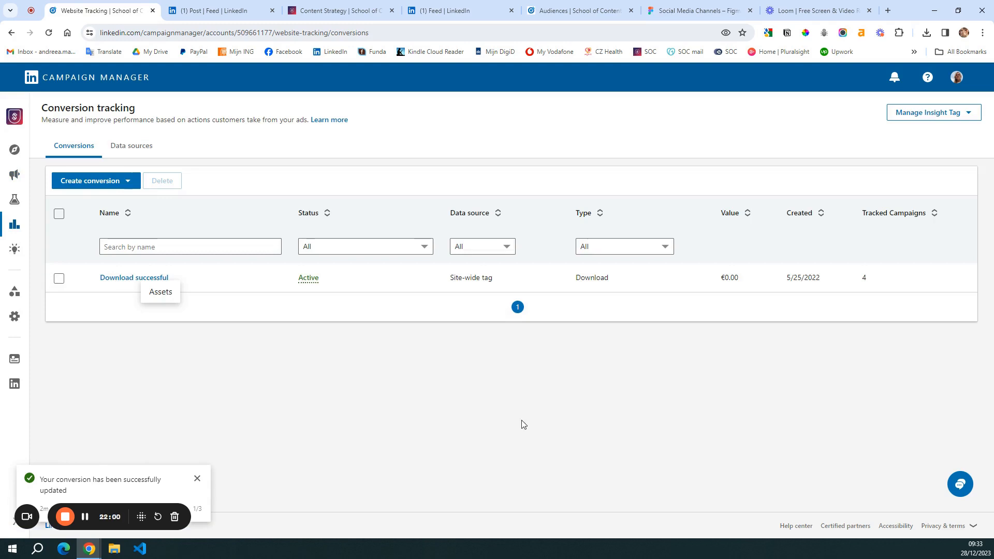
{"action": "left_click", "coordinate": [65, 517]}
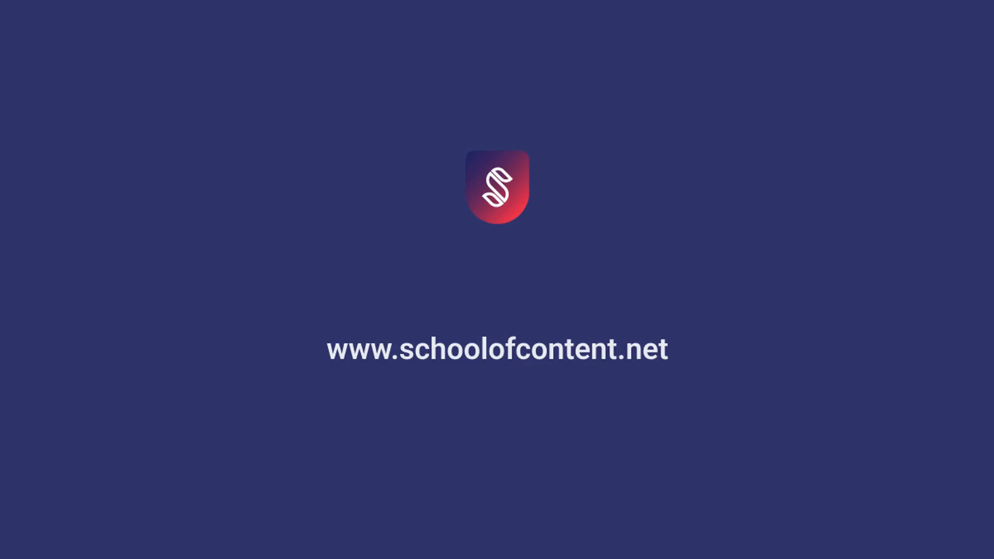